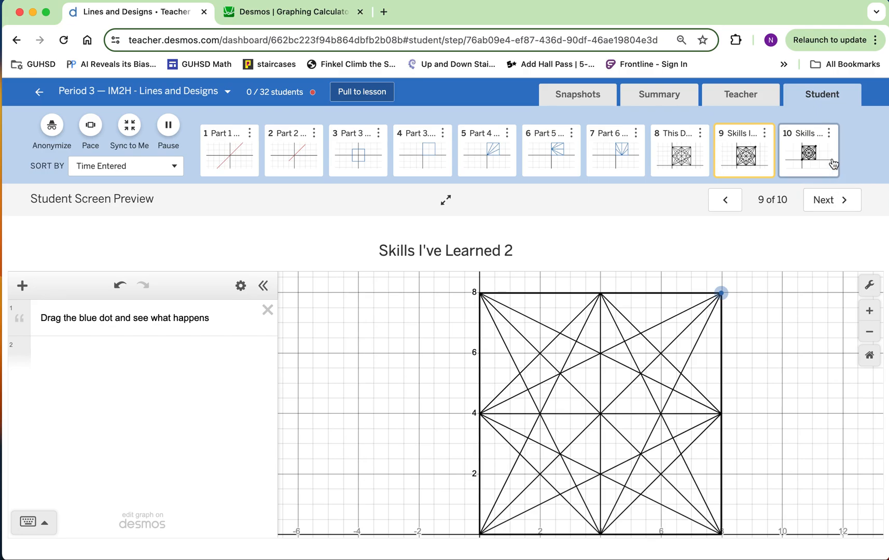
Open slide 10, Skills I've Learned 3, try moving the design's blue and red dots, and go back to slide 8
click(833, 164)
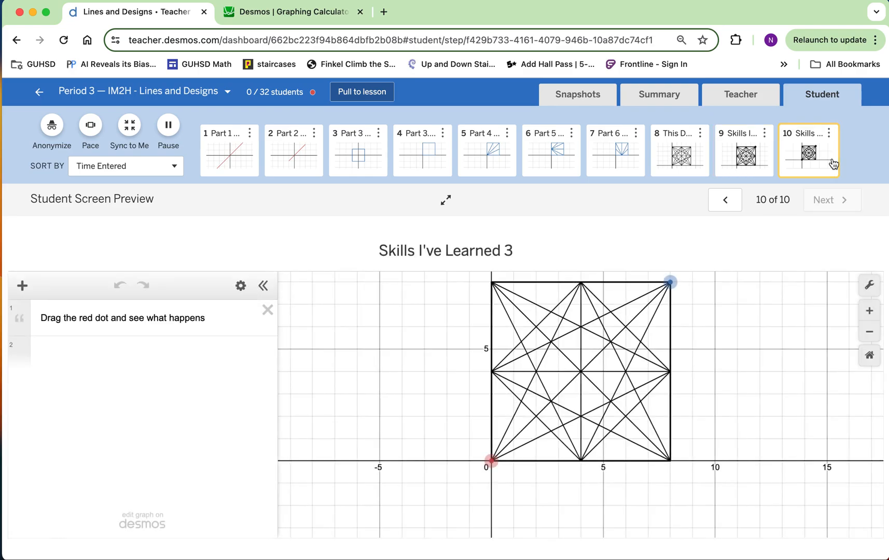
drag(674, 289, 675, 310)
mouse_move(493, 461)
mouse_down()
mouse_move(418, 478)
mouse_move(389, 513)
mouse_move(464, 514)
mouse_move(495, 504)
mouse_move(494, 458)
mouse_up()
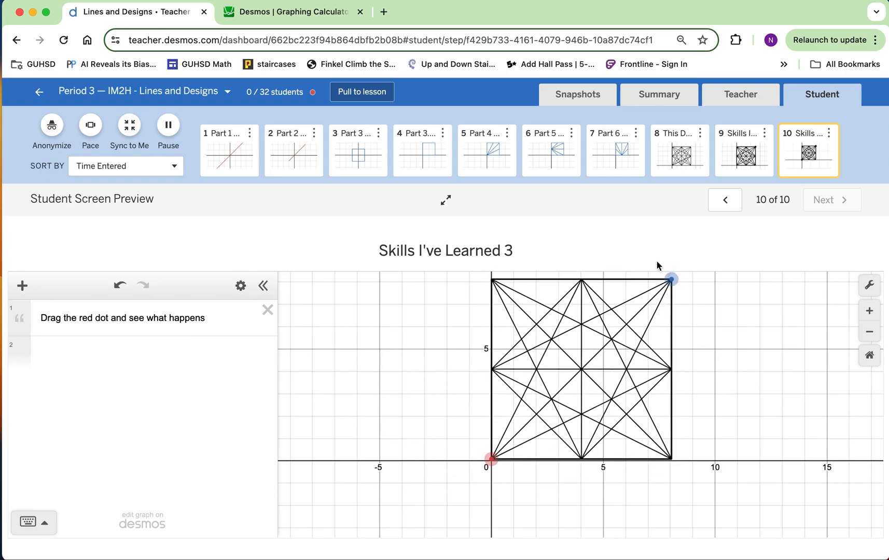
click(674, 171)
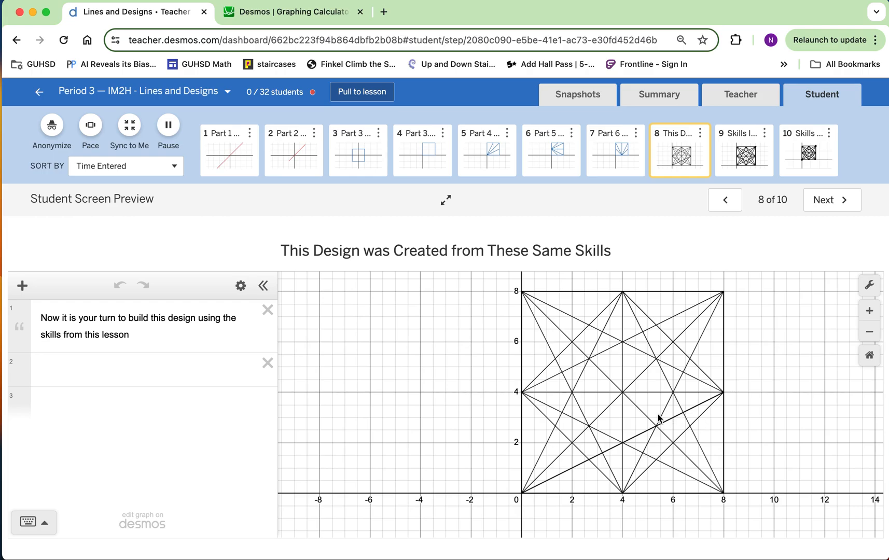
Switch to the Desmos Graphing Calculator and add a note reading "y = m(x – h) + k" below the folder
click(310, 17)
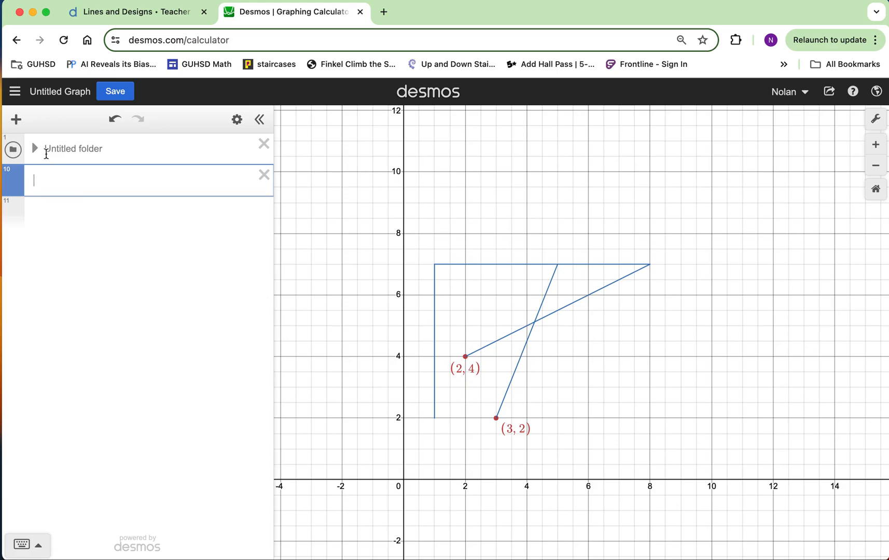
click(20, 124)
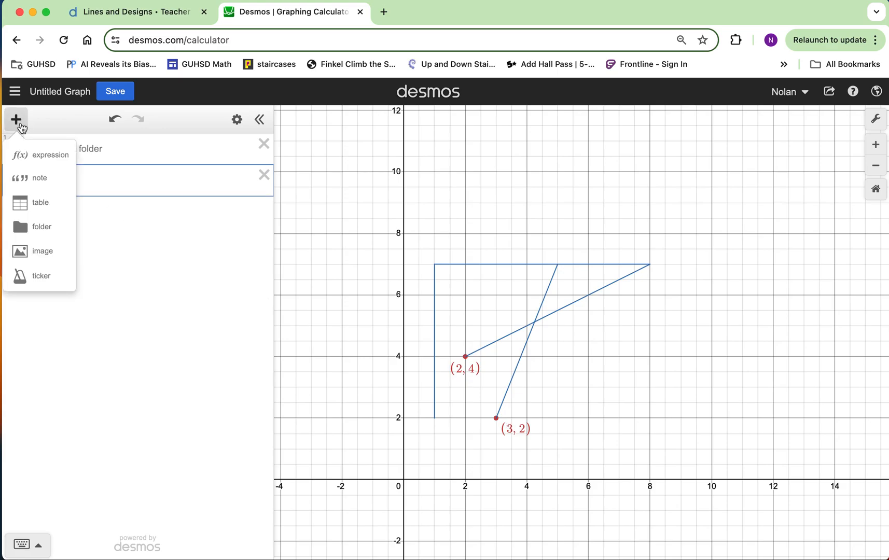
click(50, 179)
text(()
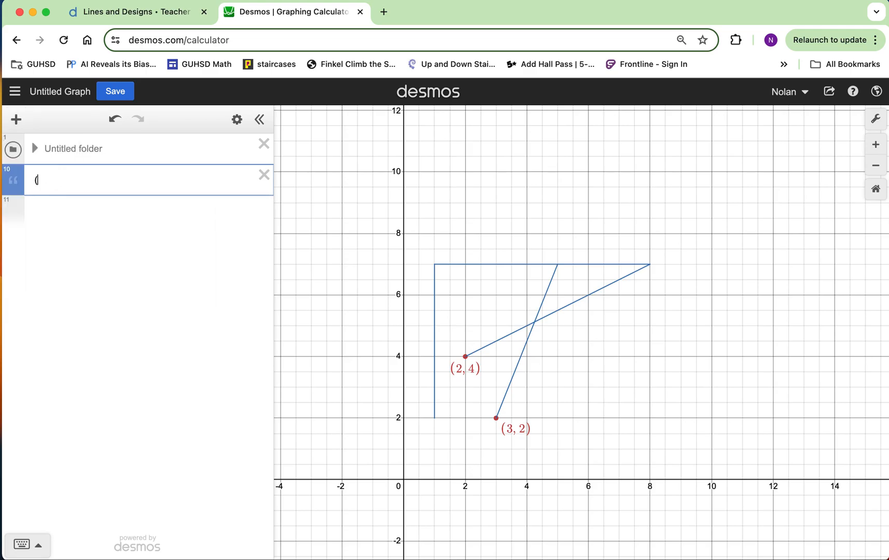
text(y=)
key(BackSpace)
text(= m)
text((x -)
text( h)
text()+k)
key(Left)
key(Right)
click(121, 180)
Add a second note reading "point (h,k)" below the equation note
click(89, 214)
click(17, 128)
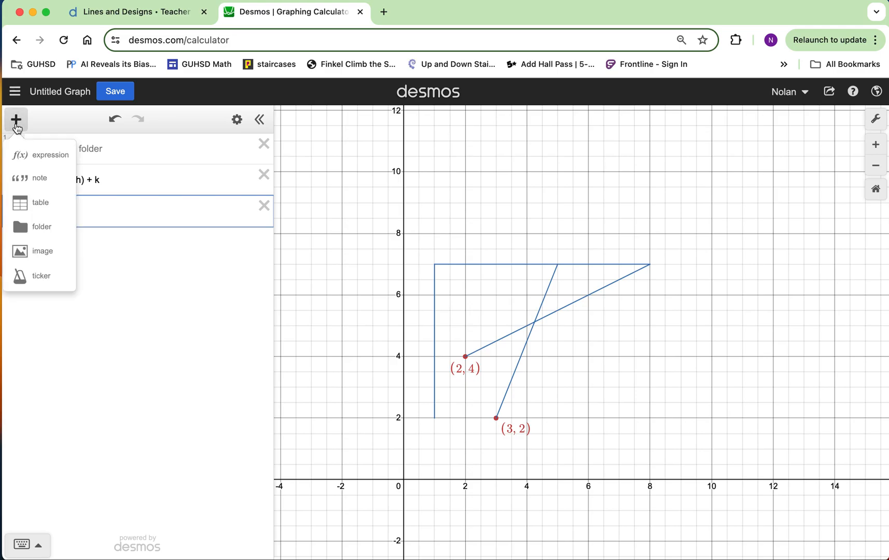
click(46, 179)
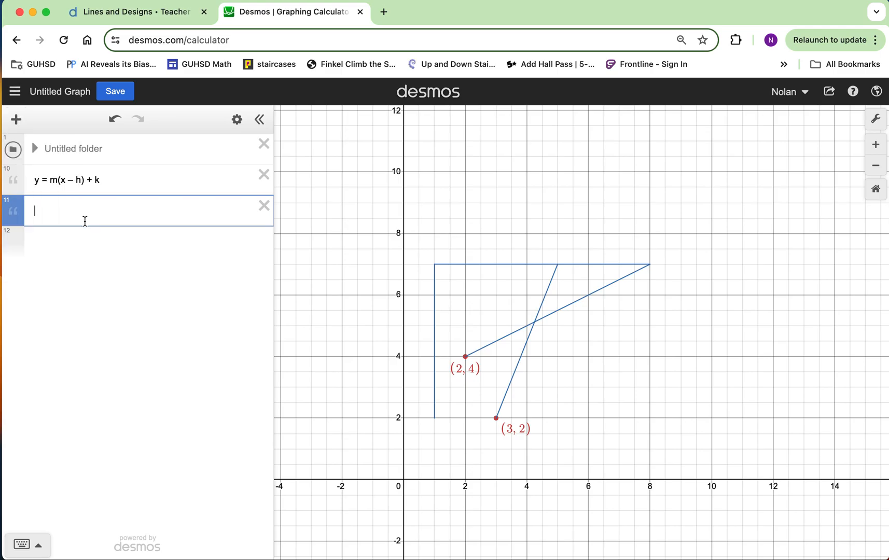
text(point (h,k))
Graph the horizontal line y = 7 in a new expression and color it red
click(108, 241)
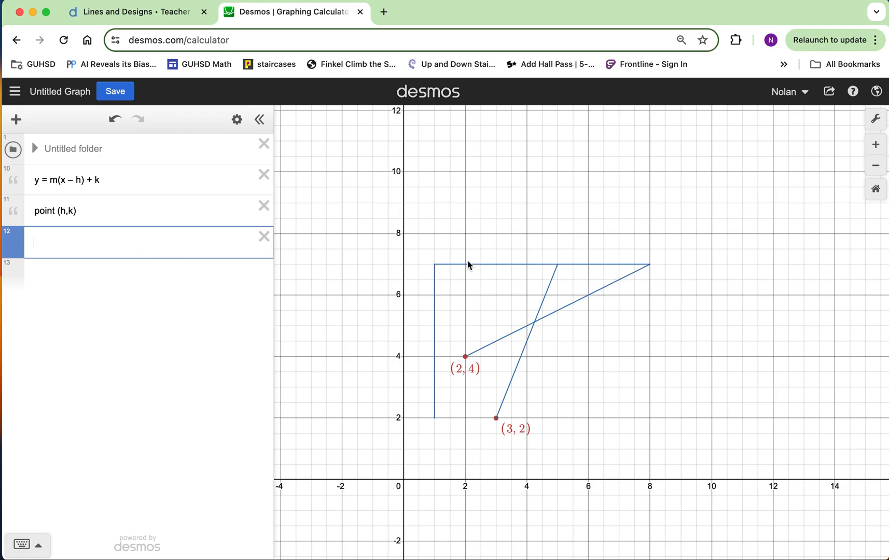
mouse_move(454, 264)
mouse_down()
mouse_move(626, 269)
mouse_move(607, 271)
mouse_up()
click(117, 247)
text(y=7)
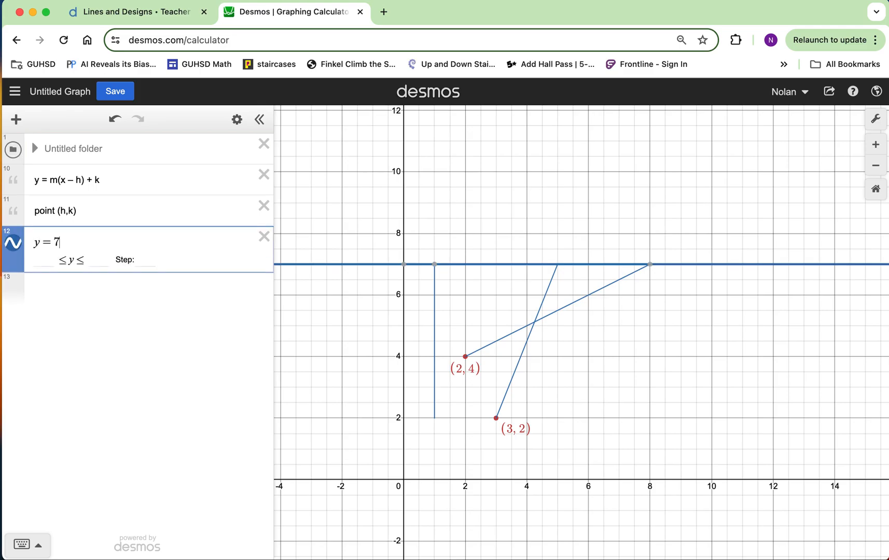
click(18, 246)
click(42, 302)
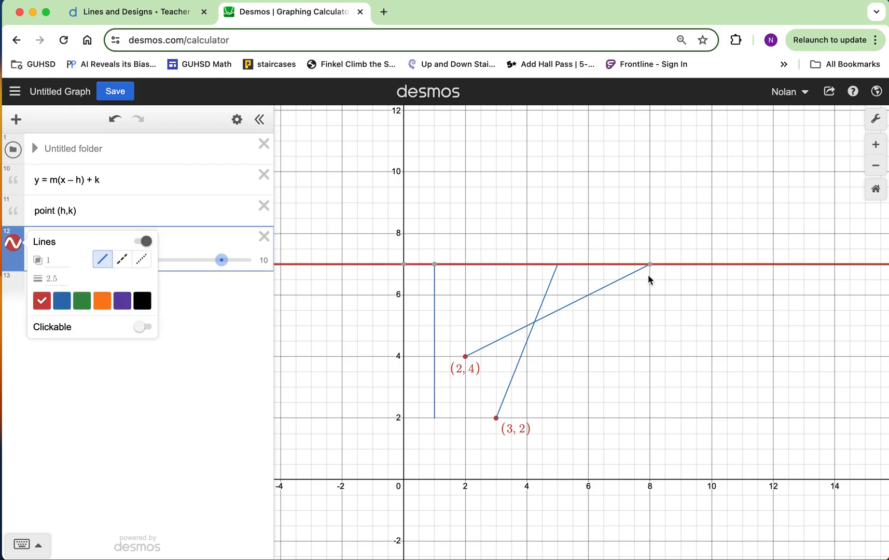
mouse_move(436, 265)
click(219, 317)
Restrict the line y = 7 to the domain {1 ≤ x ≤ 8}
click(108, 239)
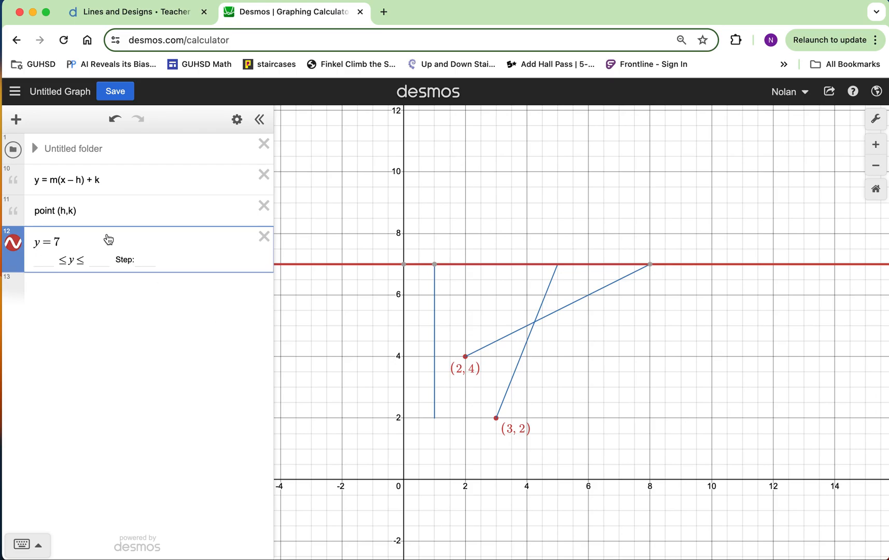
text({)
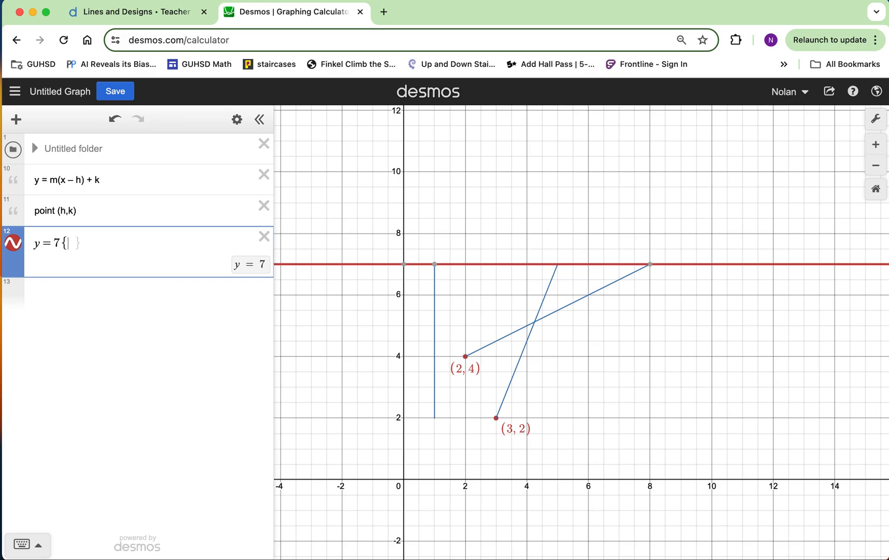
text(1)
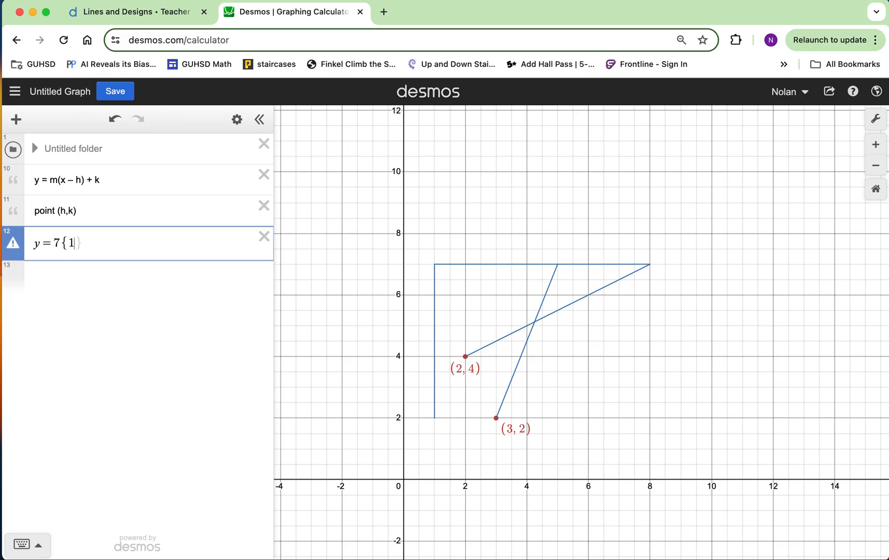
text(<=x<=8)
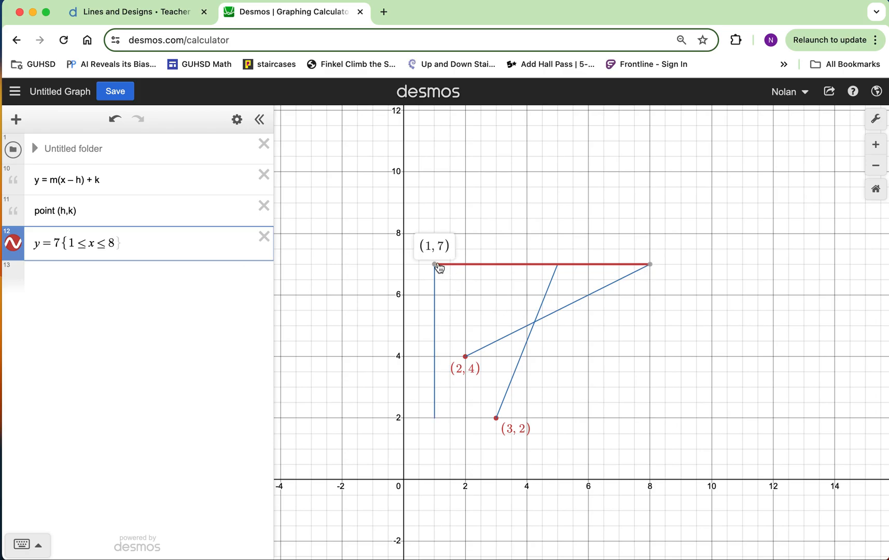
Duplicate the expression y = 7{1 ≤ x ≤ 8} and finish editing the list
mouse_move(434, 406)
mouse_down()
mouse_move(436, 298)
mouse_move(438, 411)
mouse_up()
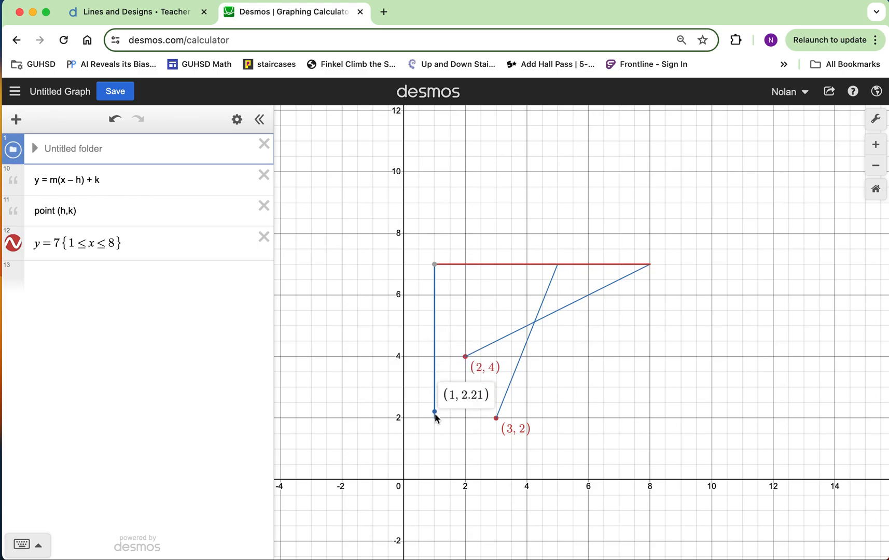
click(116, 276)
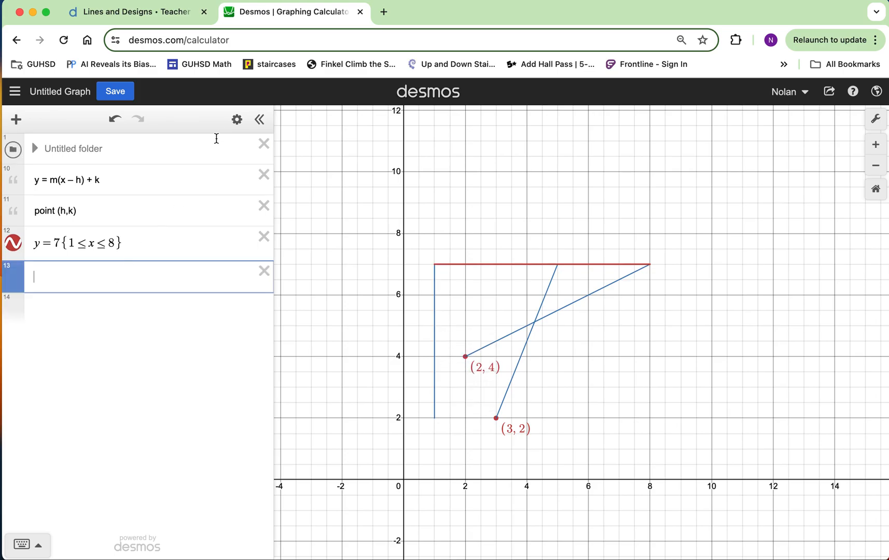
click(236, 120)
click(230, 243)
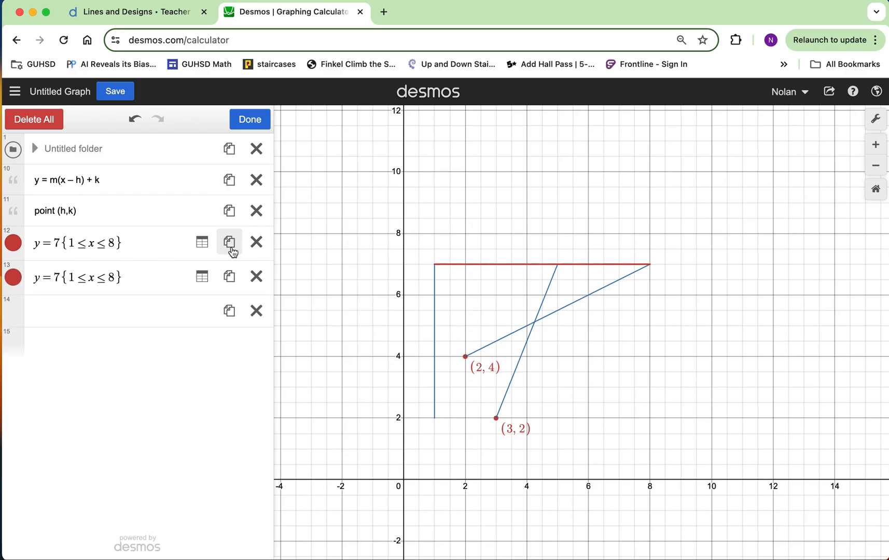
click(250, 124)
Change the equation of the duplicated expression to x = 1
click(40, 278)
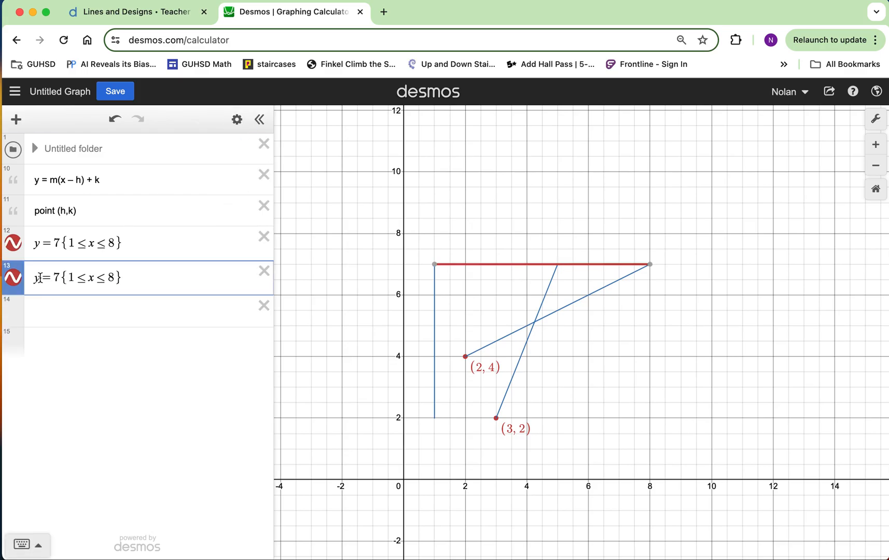
key(BackSpace)
text(x)
key(Right)
key(BackSpace)
text(1)
key(Right)
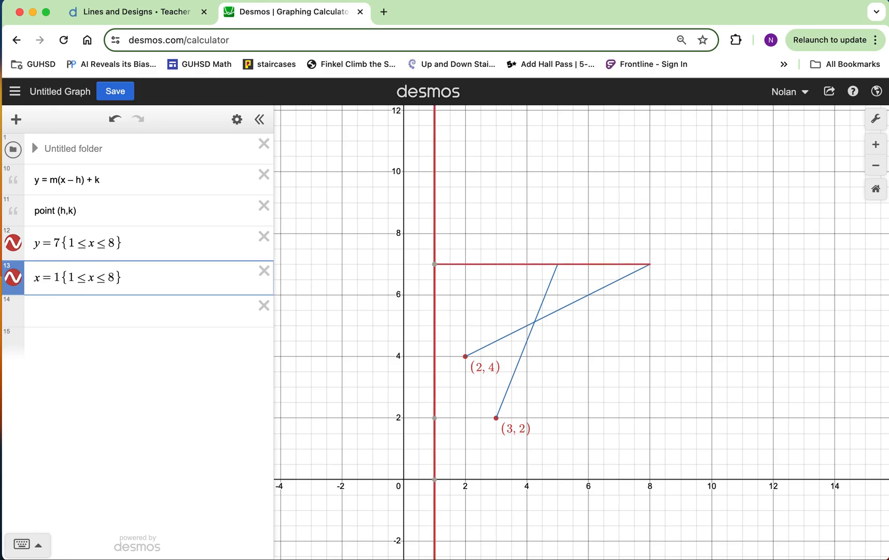
key(Right)
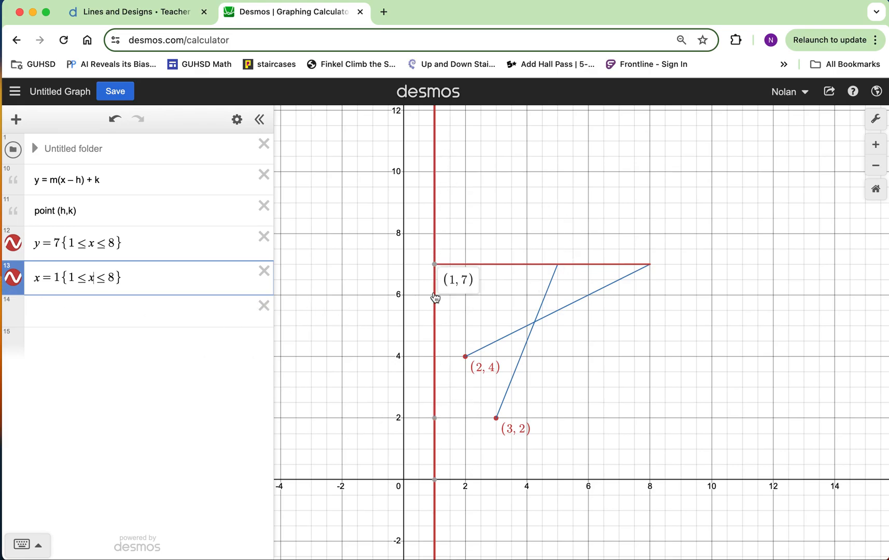
Change the restriction of the vertical line x = 1 to {2 ≤ y ≤ 7}
double_click(90, 279)
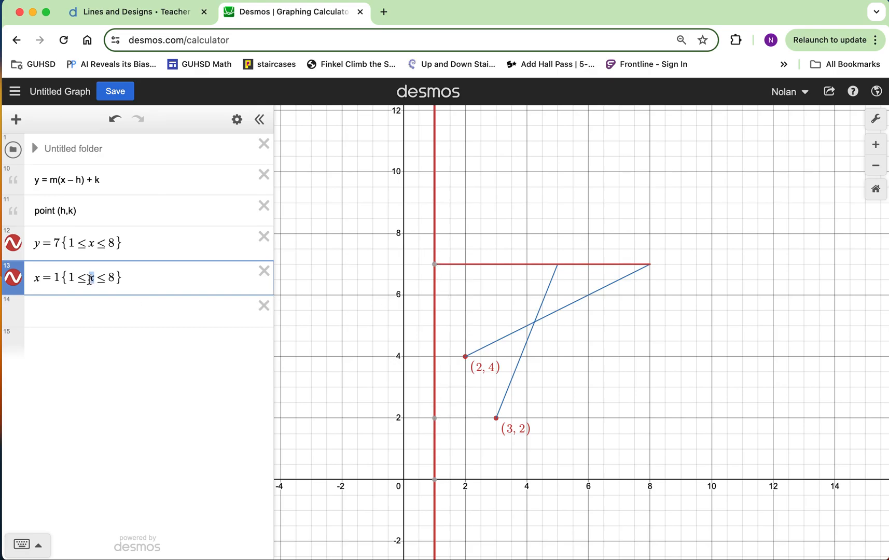
text(y)
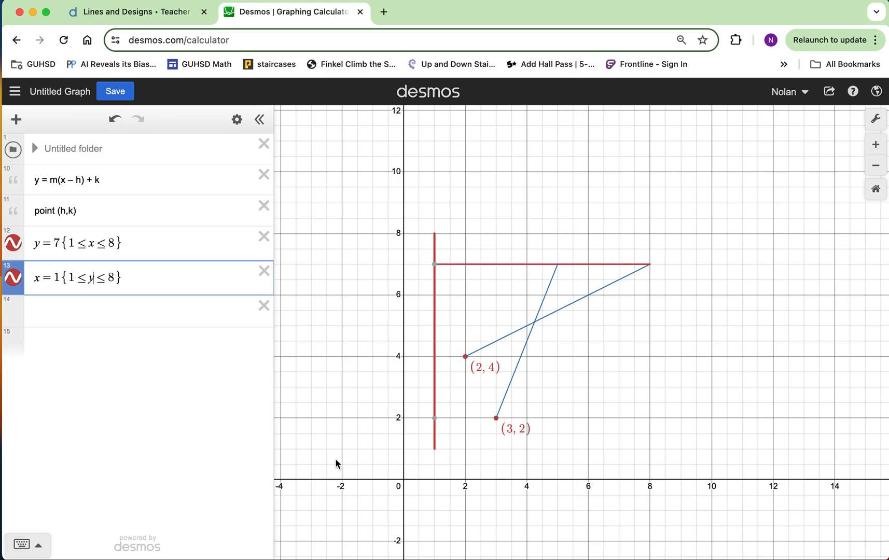
mouse_move(435, 269)
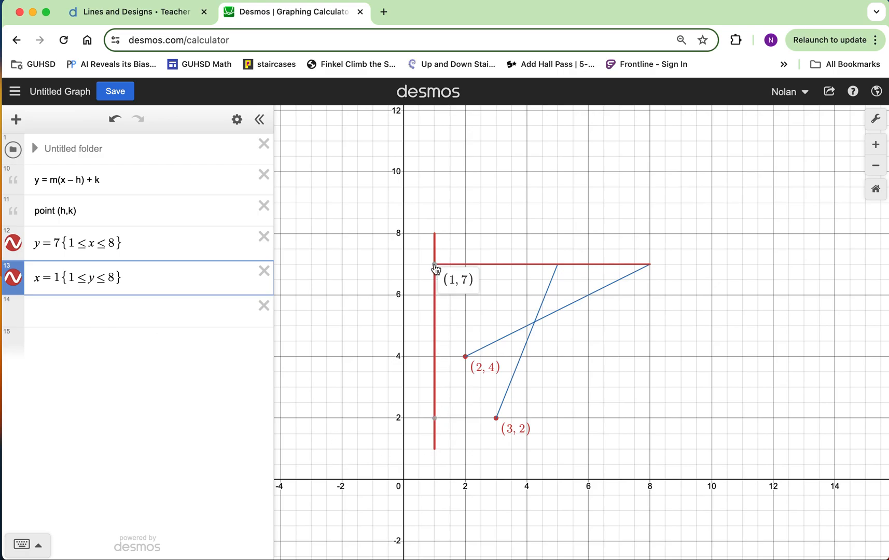
click(72, 277)
key(BackSpace)
text(2)
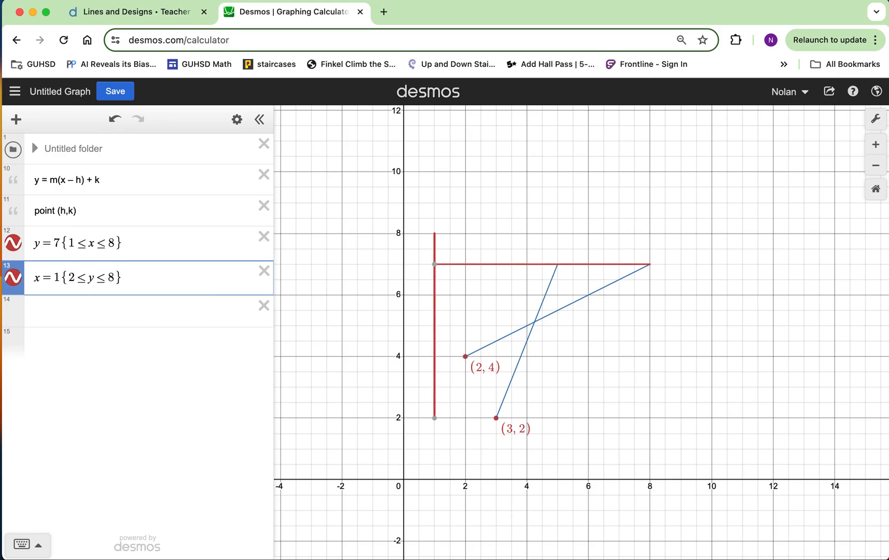
click(115, 278)
key(BackSpace)
text(7)
click(623, 373)
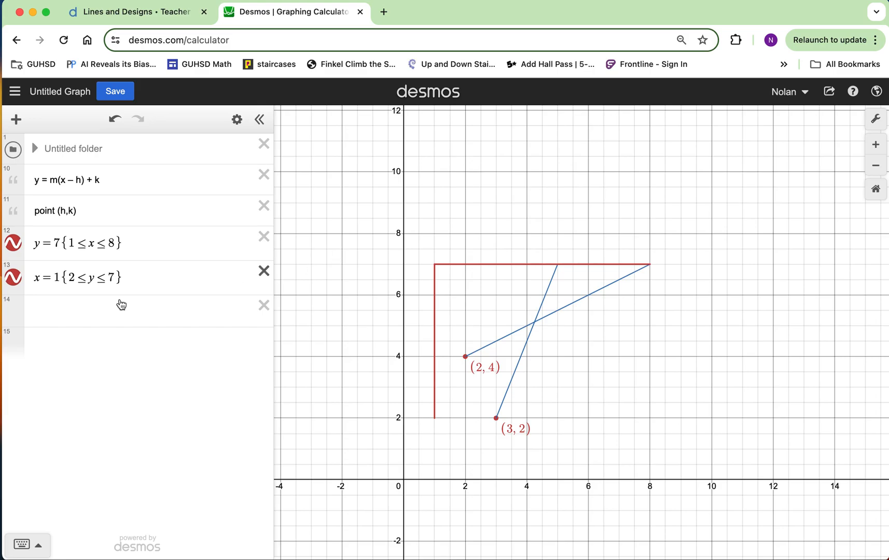
Enter the general equation y = m(x − h) + k in the empty expression below the vertical segment
click(105, 306)
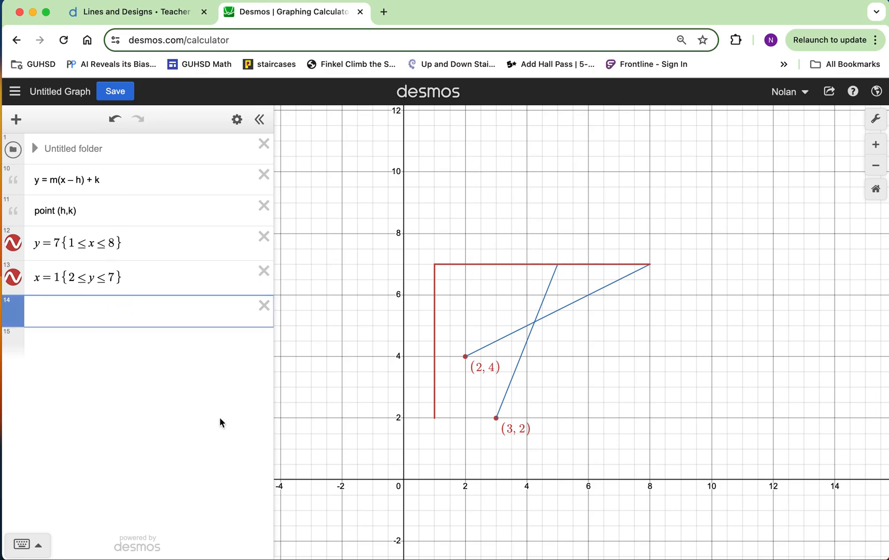
text(y=m)
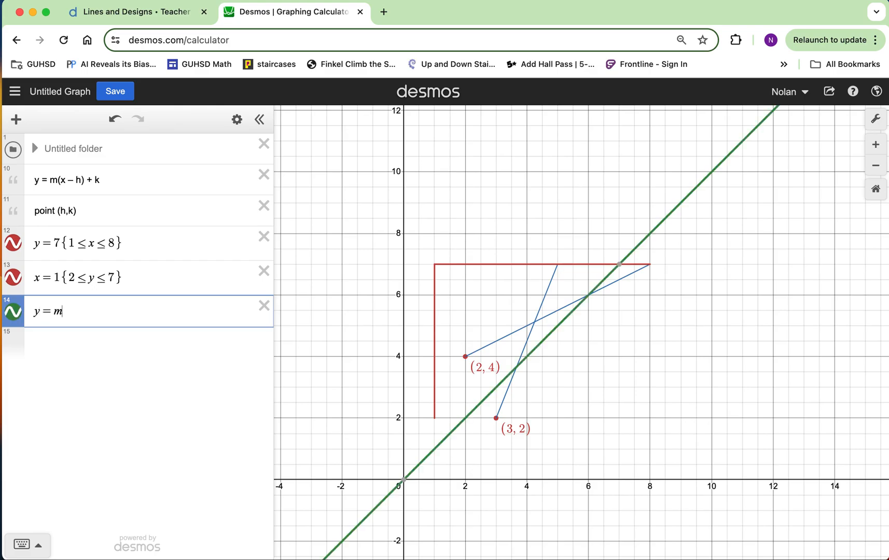
text((x-h))
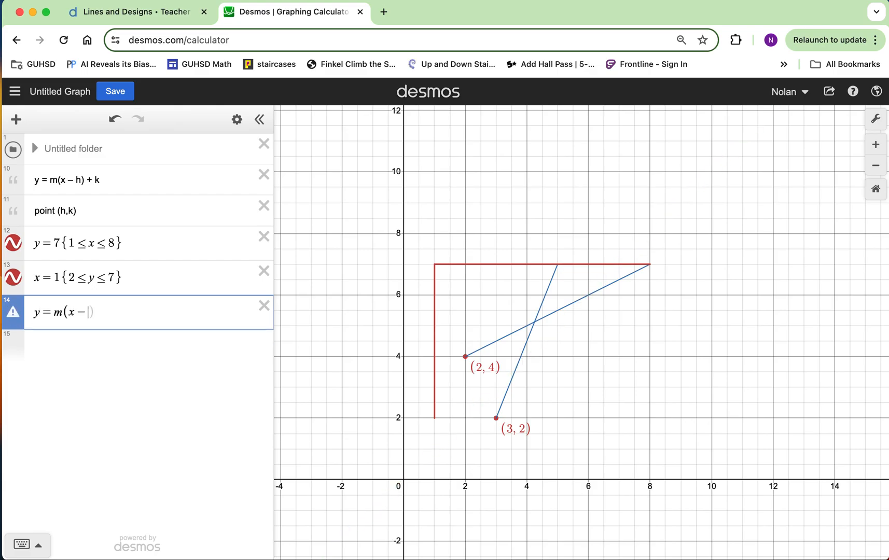
text(+k)
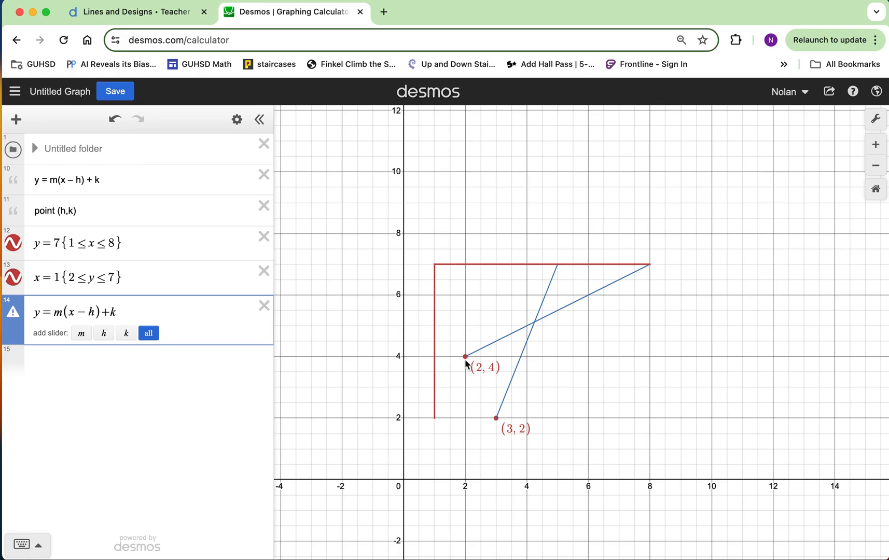
Substitute the point (2, 4) into the general equation, using 2 for h and 4 for k
click(91, 313)
double_click(91, 313)
text(2)
drag(116, 312, 105, 313)
text(4)
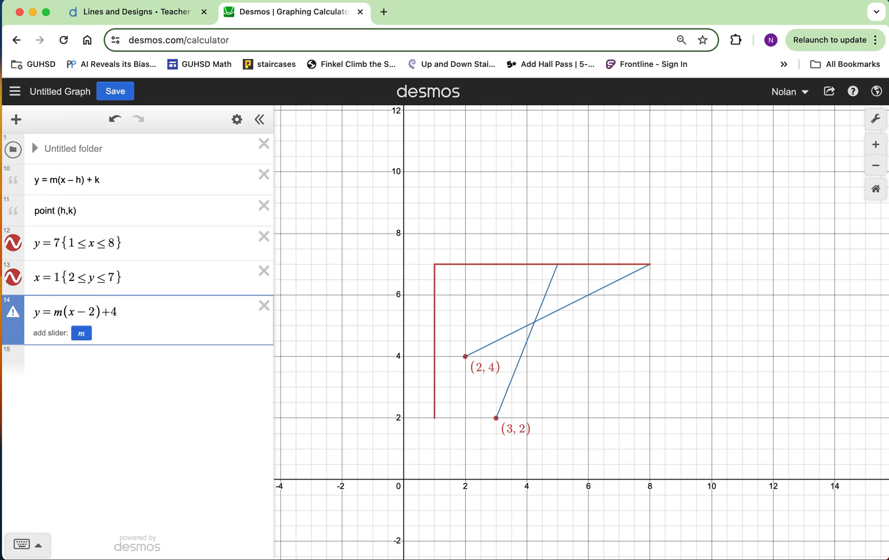
Match the slanted segment's slope with a temporary m slider set to 0.5, and replace m in the equation with 0.5
click(83, 336)
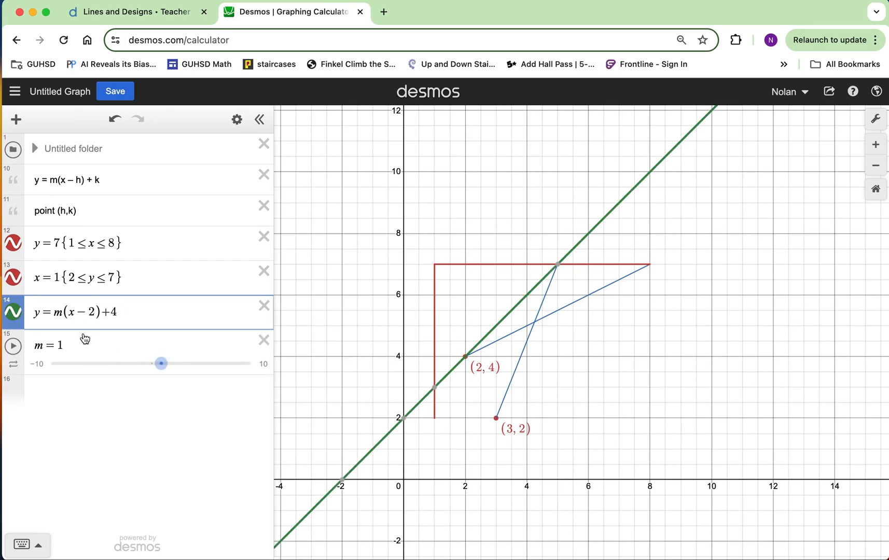
mouse_move(163, 363)
mouse_down()
mouse_move(141, 366)
mouse_move(164, 367)
mouse_move(156, 366)
mouse_up()
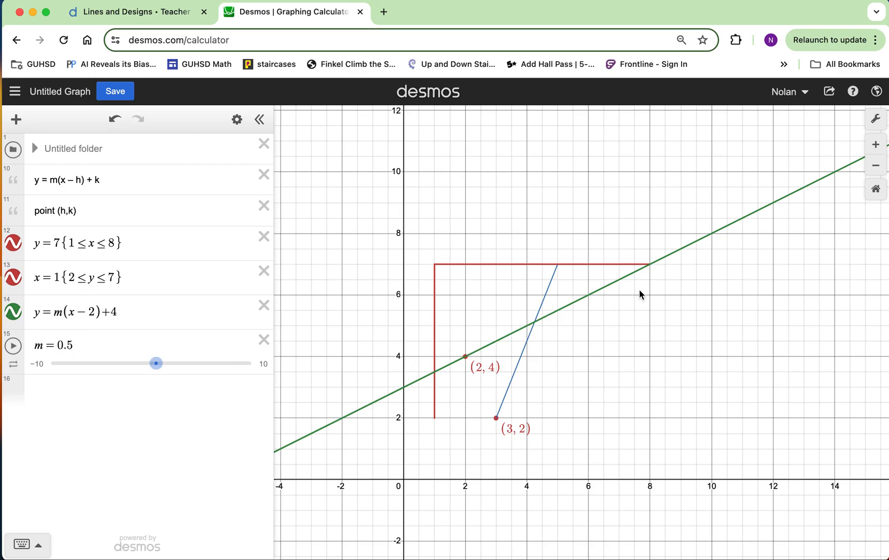
click(60, 312)
double_click(58, 312)
text(0.5)
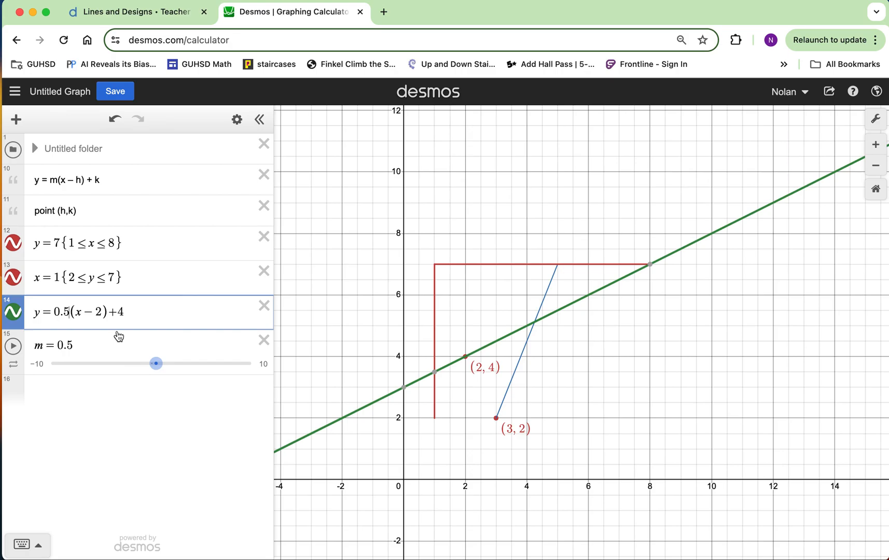
click(264, 340)
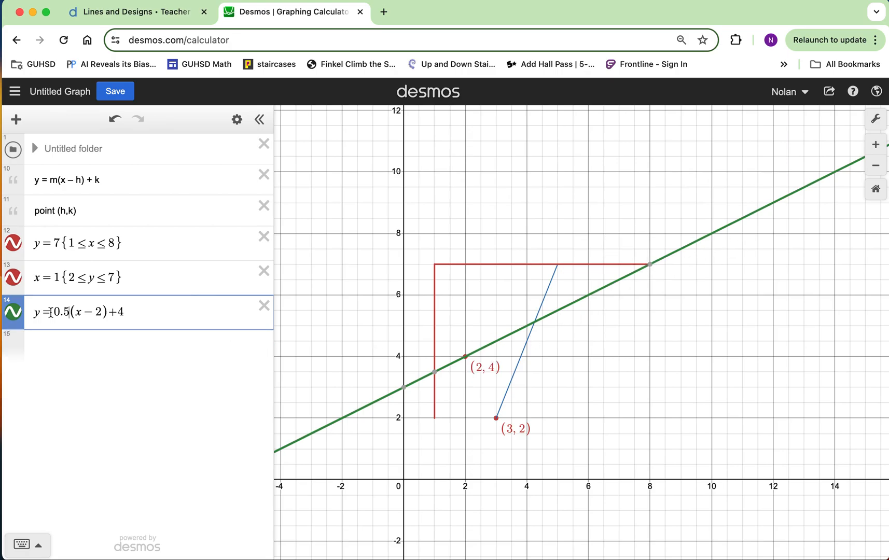
Color the line y = 0.5(x − 2) + 4 red and hide its graph
click(18, 314)
click(42, 370)
click(208, 418)
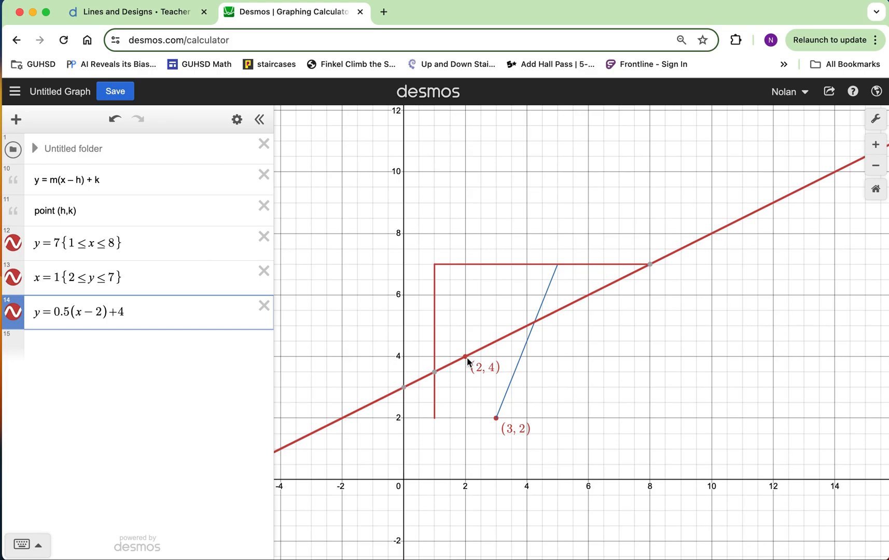
click(13, 311)
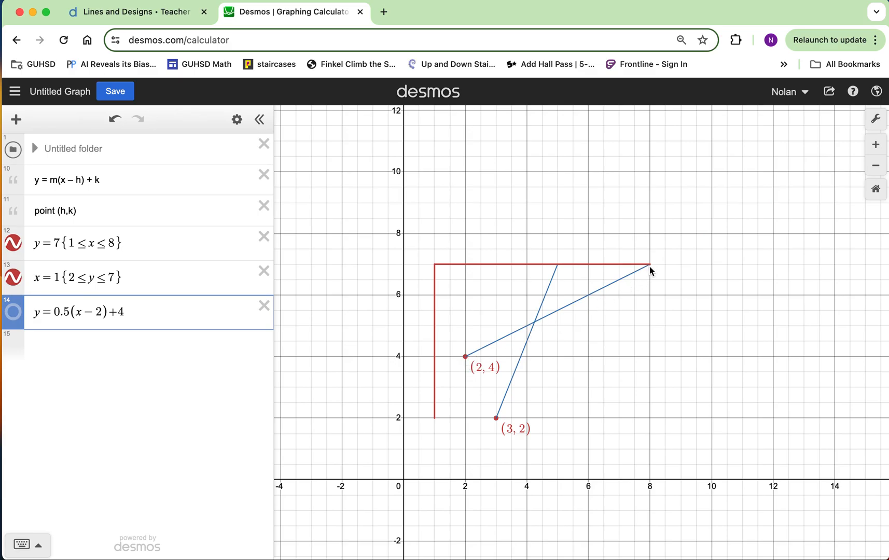
Copy the restriction {1 ≤ x ≤ 8} from the y = 7 expression to the end of y = 0.5(x − 2) + 4
drag(132, 244, 71, 244)
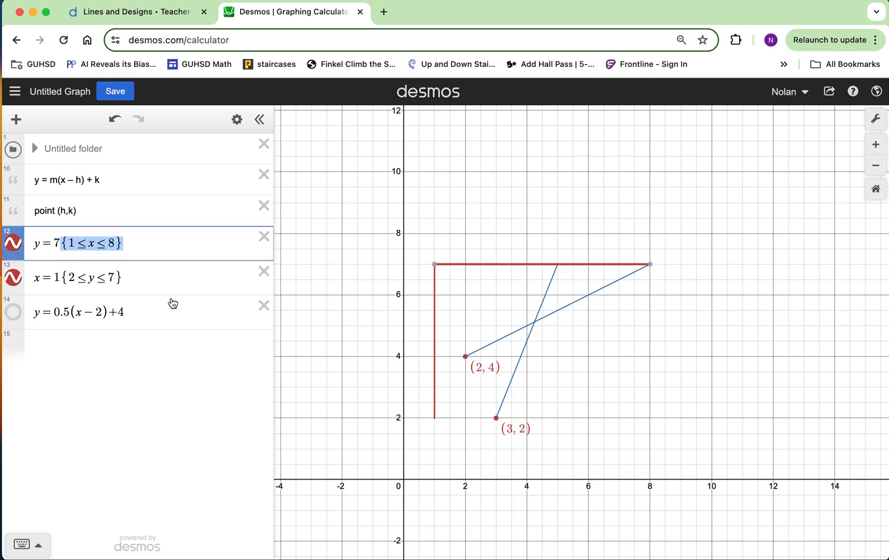
click(161, 314)
text({1≤x≤8})
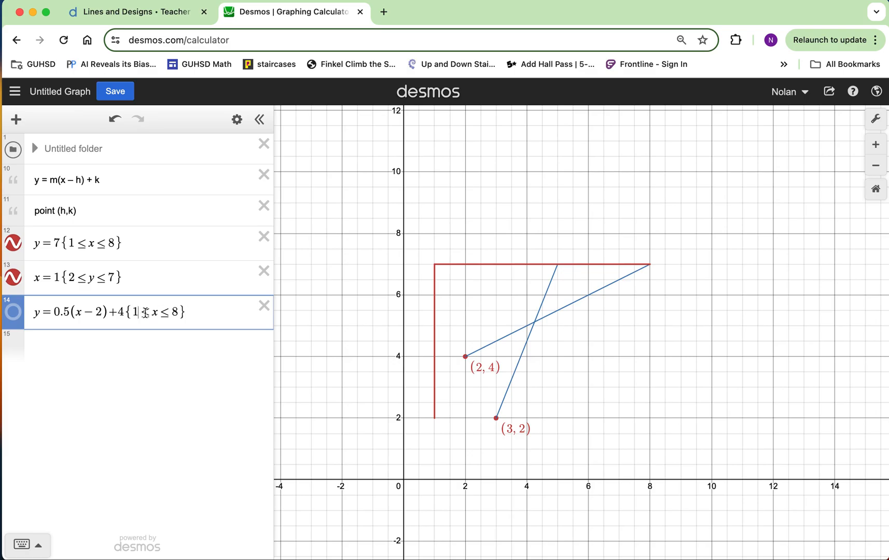
Set the lower bound of the slanted line's restriction to 2 and show its graph again
key(Left)
key(Left)
key(Left)
key(Left)
key(Left)
key(BackSpace)
text(2)
key(Right)
key(Right)
key(Right)
key(Right)
click(15, 314)
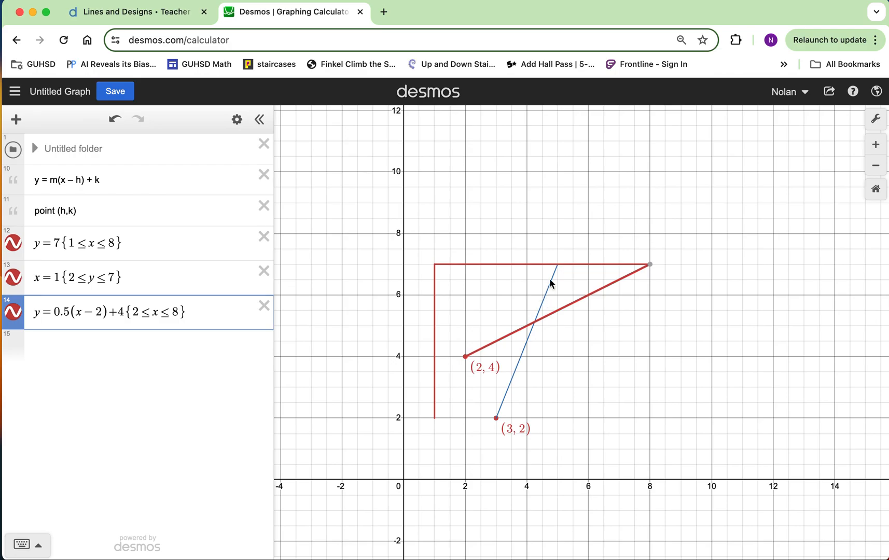
Enter the point-slope equation y = m(x − h) + k in a new expression below the first slanted line
click(117, 343)
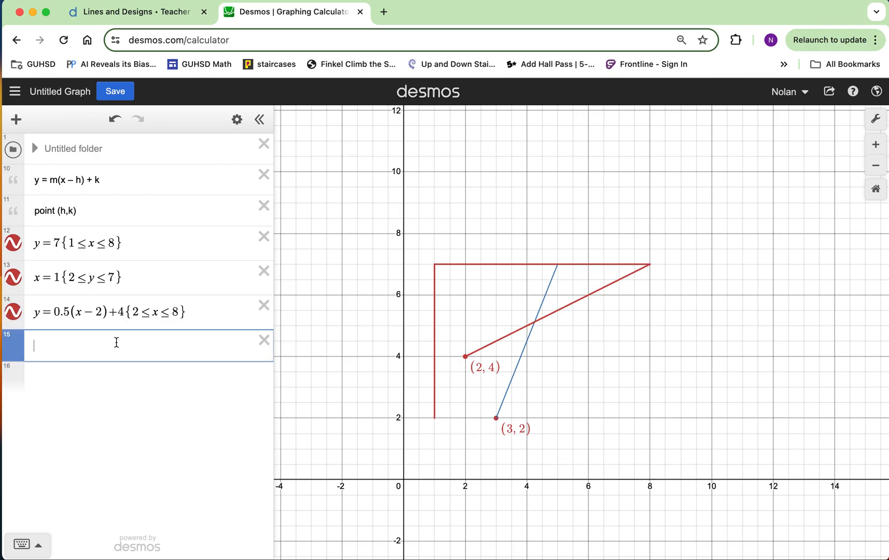
text(y=m)
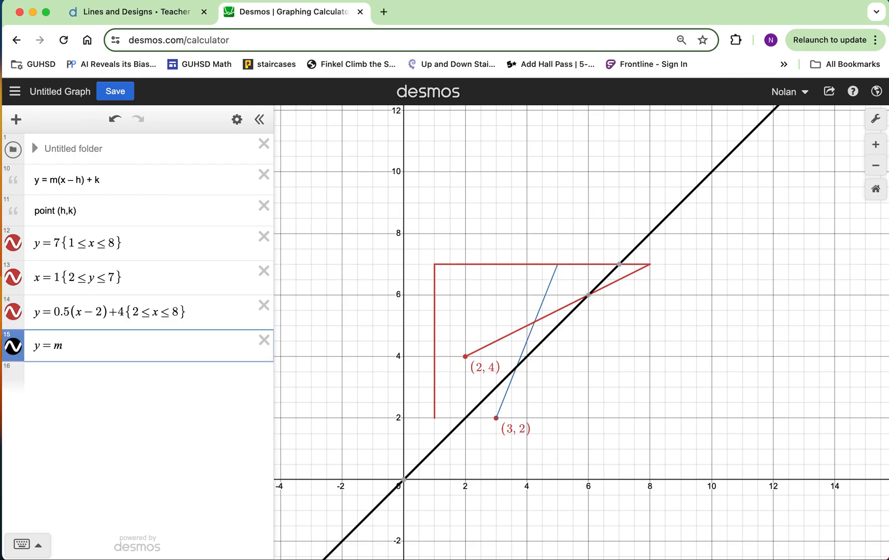
text((x-h))
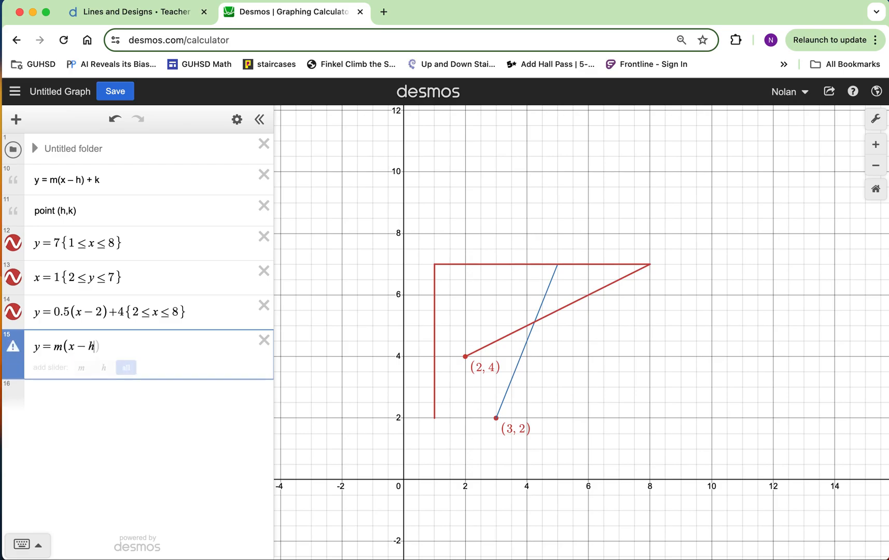
text(+)
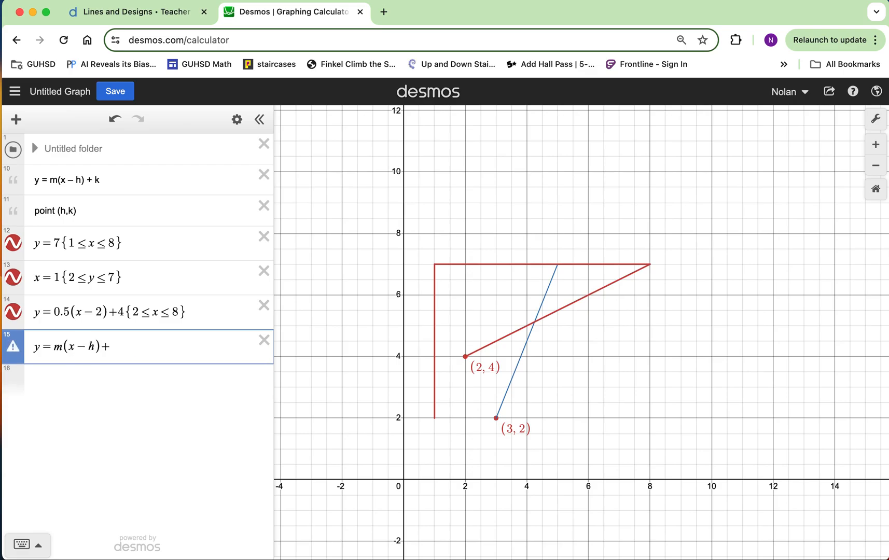
text(k)
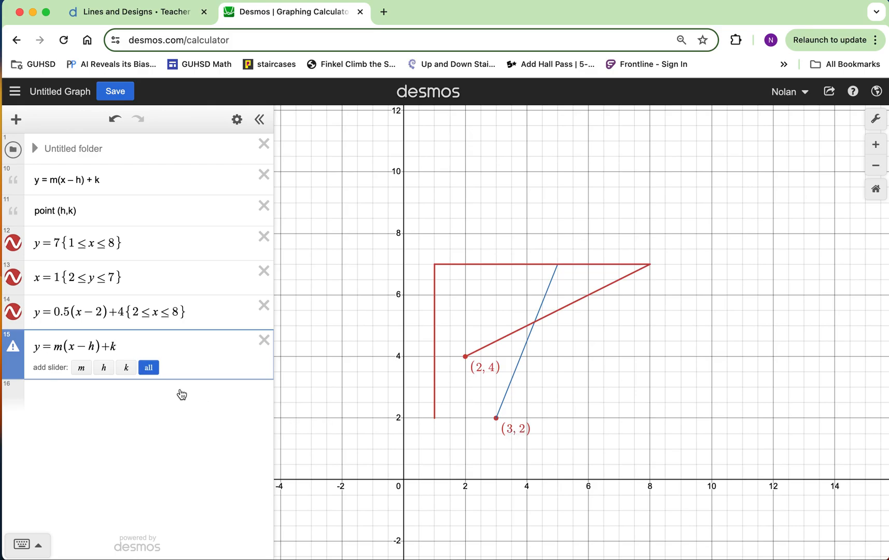
Replace h with 3 and k with 2 in the new point-slope equation so it passes through (3, 2)
click(94, 346)
key(BackSpace)
text(3)
key(Right)
key(Right)
key(Right)
key(BackSpace)
text(2)
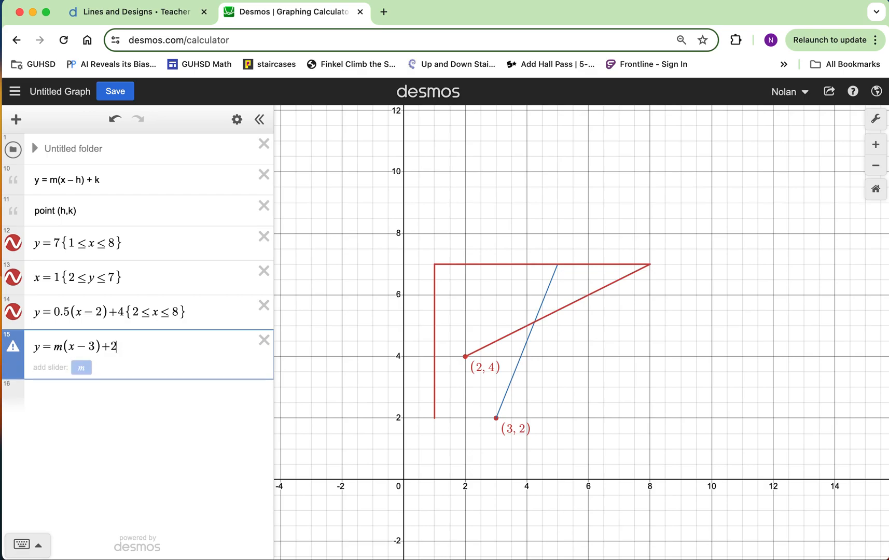
Match the steep segment's slope with a temporary m slider set to 2.5, and replace m in the equation with 2.5
click(81, 367)
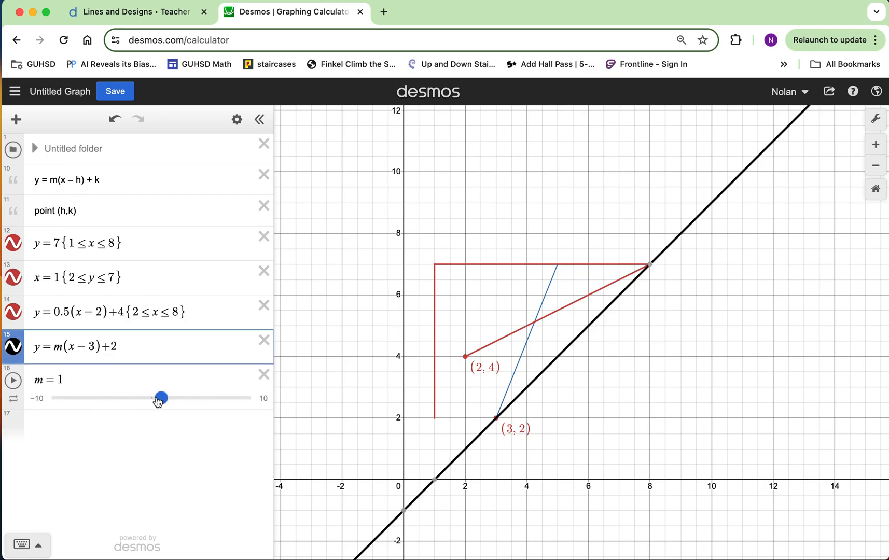
drag(160, 401, 176, 402)
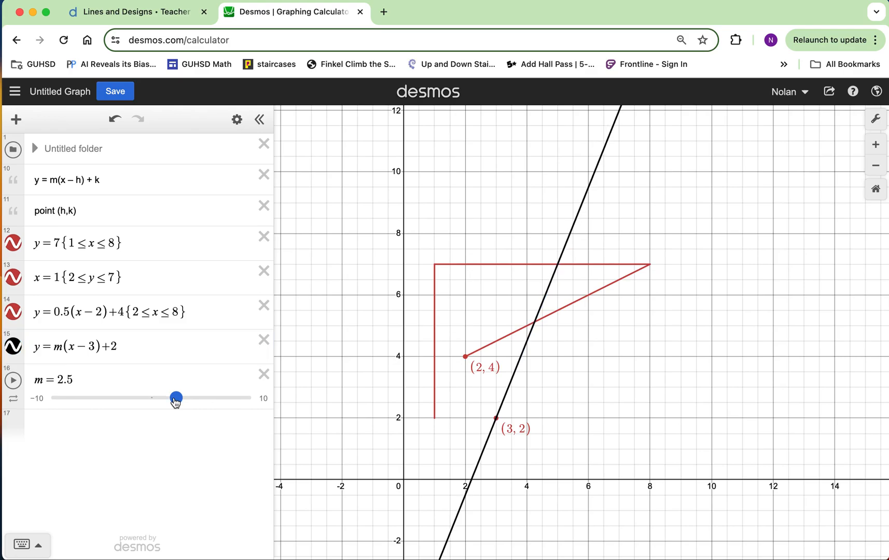
double_click(63, 346)
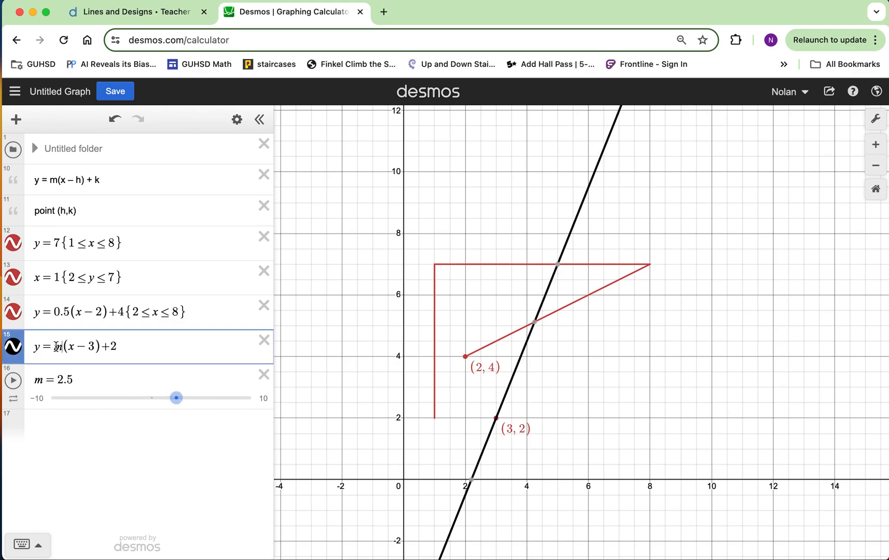
text(2.5)
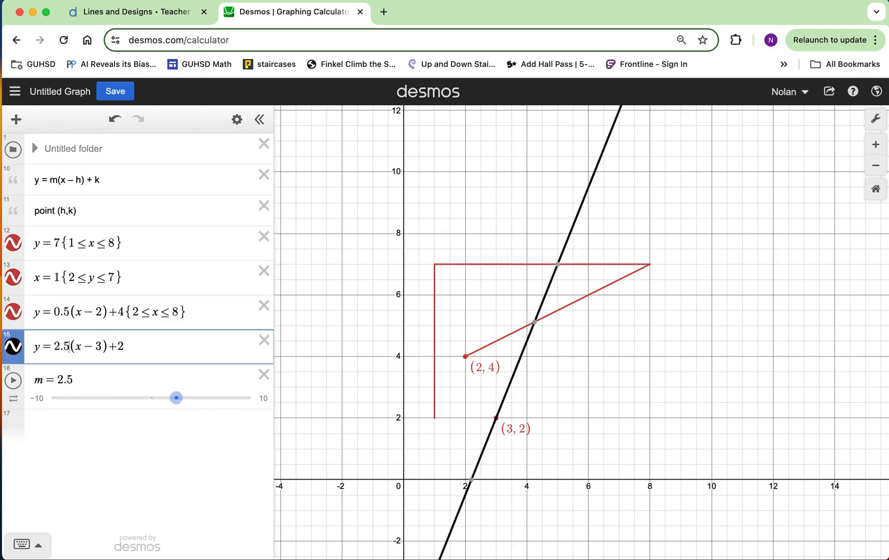
Color the line y = 2.5(x − 3) + 2 red and delete the m slider
click(13, 346)
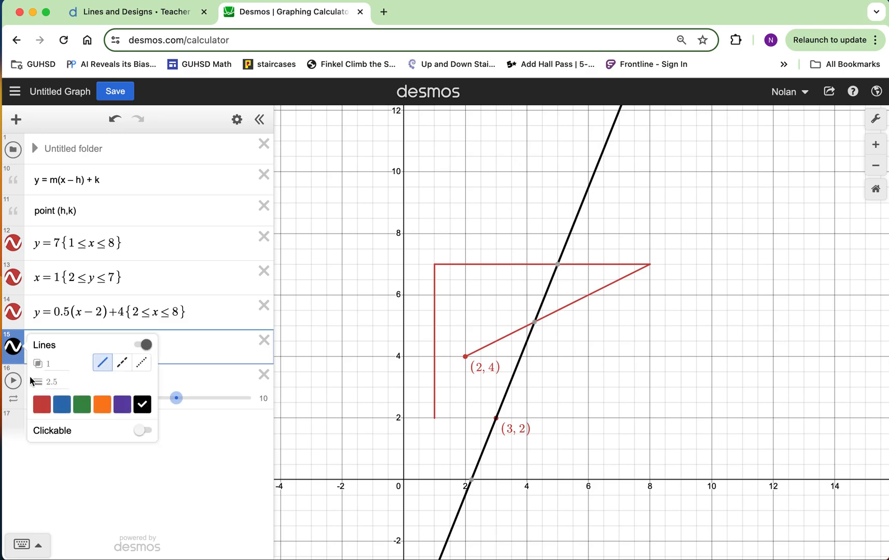
click(41, 406)
click(173, 429)
click(173, 429)
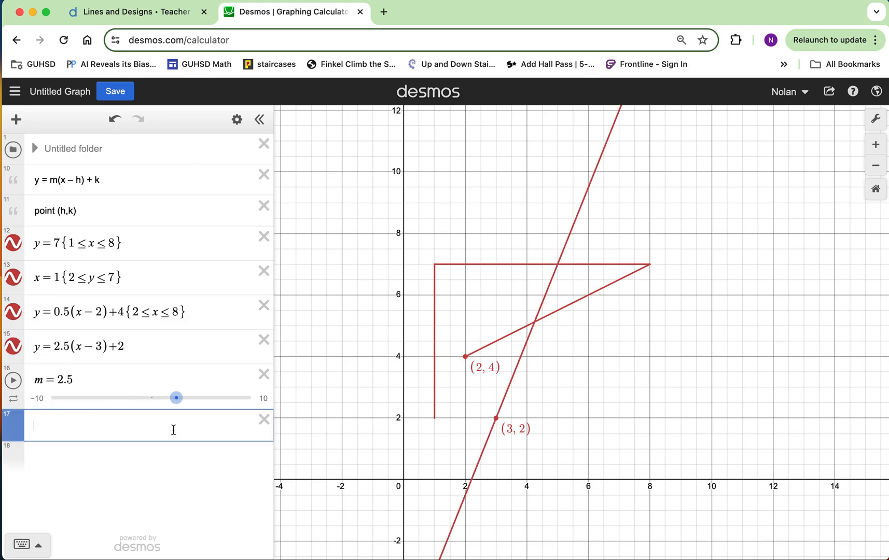
click(265, 375)
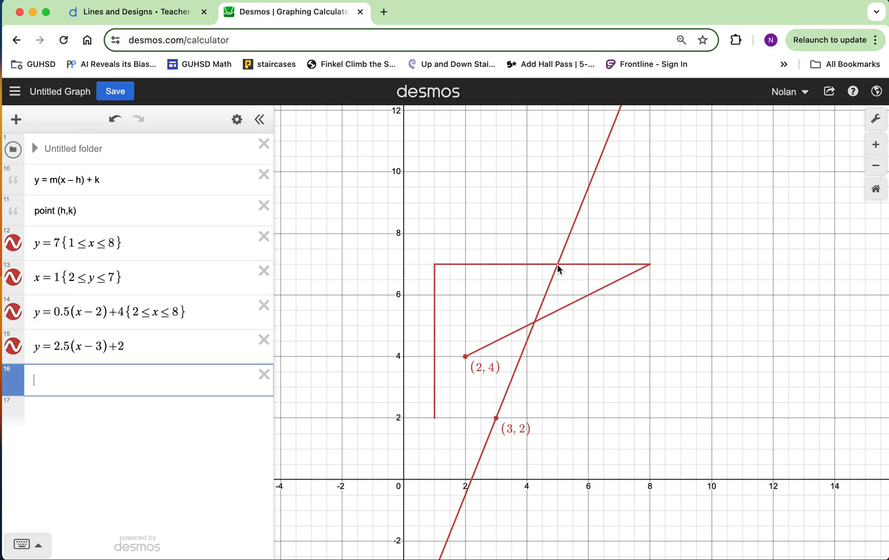
Copy the restriction {2 ≤ x ≤ 8} from the first slanted line to the end of y = 2.5(x − 3) + 2
click(137, 347)
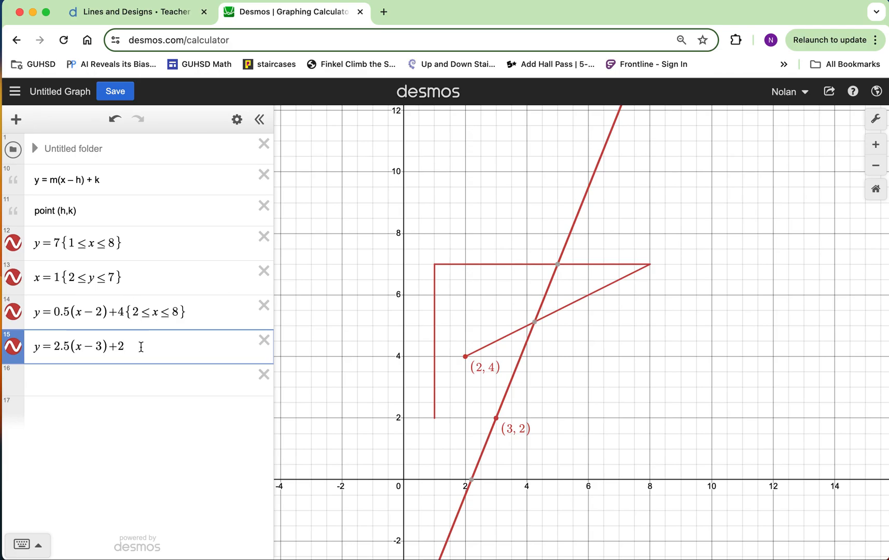
drag(202, 312, 135, 313)
key(super+c)
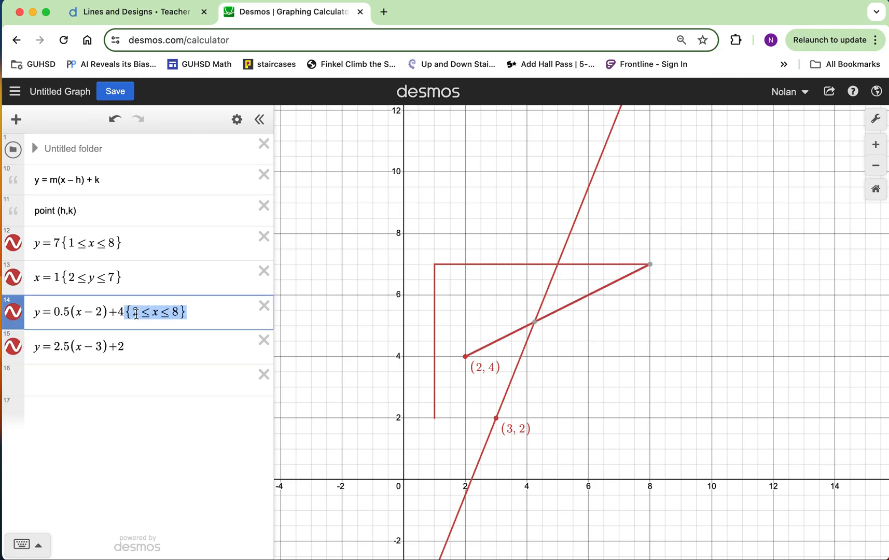
click(149, 349)
key(super+v)
Change the steep line's restriction to {3 ≤ x ≤ 5}
click(137, 346)
key(BackSpace)
text(3)
key(Right)
key(Right)
key(Right)
key(Right)
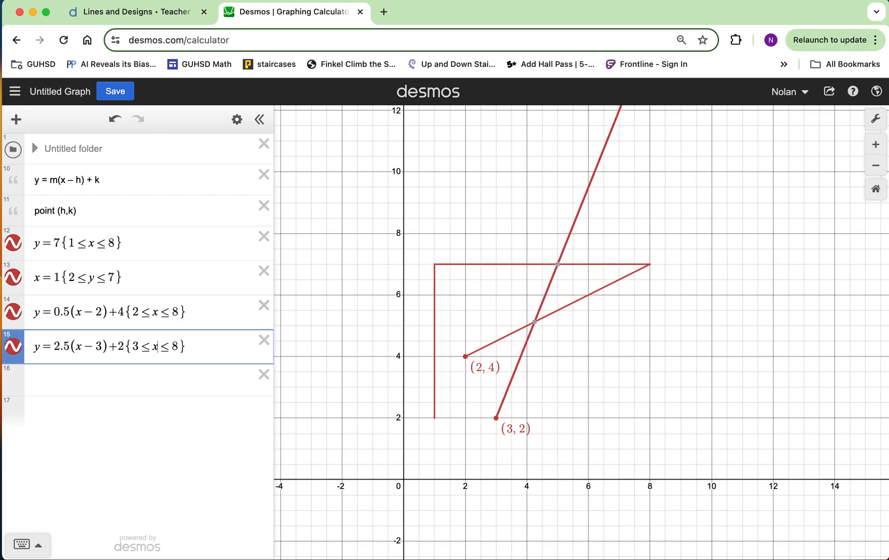
key(BackSpace)
text(5)
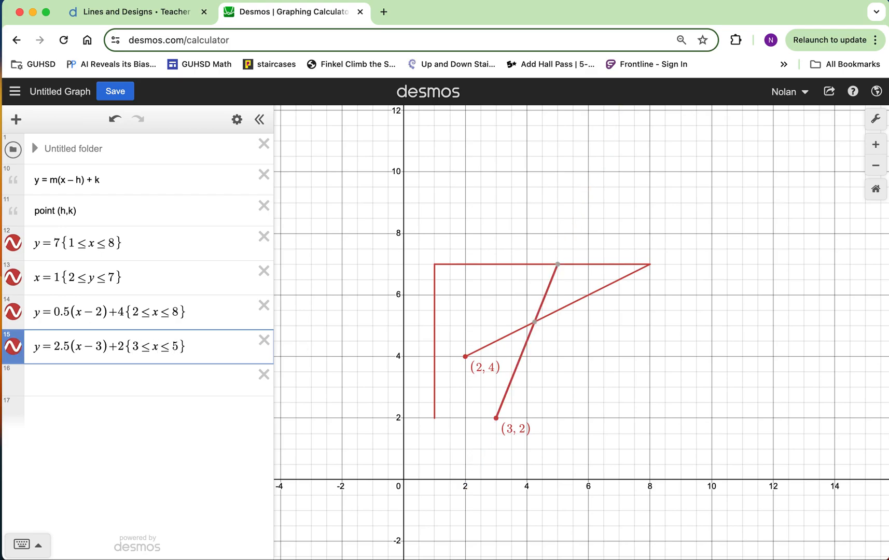
Copy the restriction {2 ≤ y ≤ 7} from the x = 1 expression to the end of the steep line's equation
drag(127, 280, 93, 282)
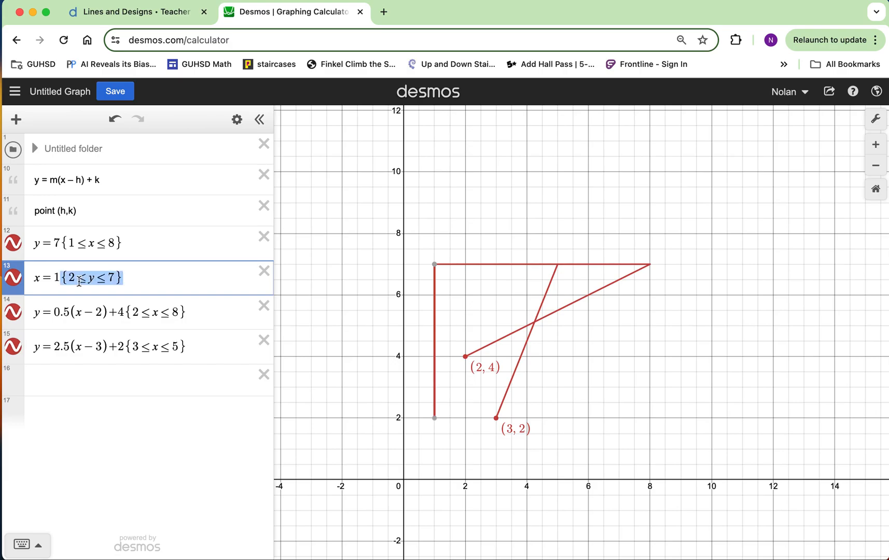
click(195, 348)
key(super+v)
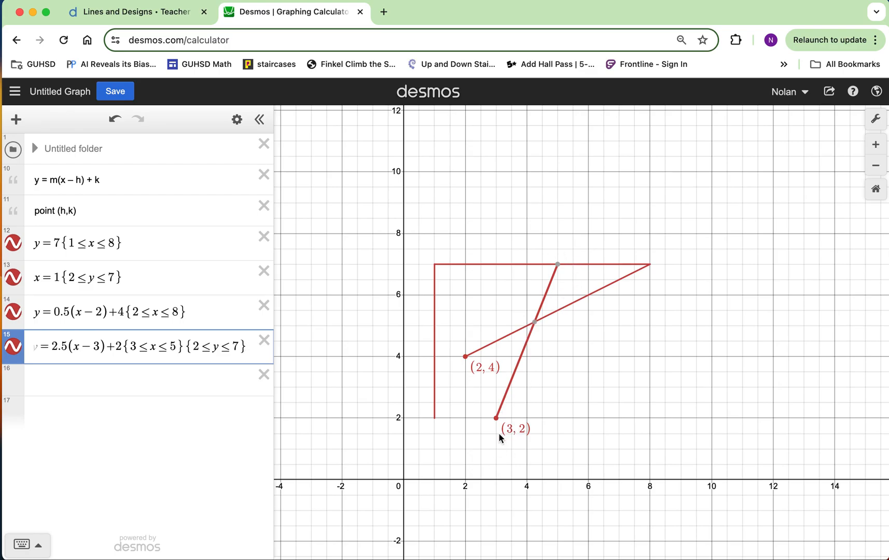
Compare the design on screen 8 of the Lines and Designs activity with the calculator graph and the steep segment's endpoints
click(159, 14)
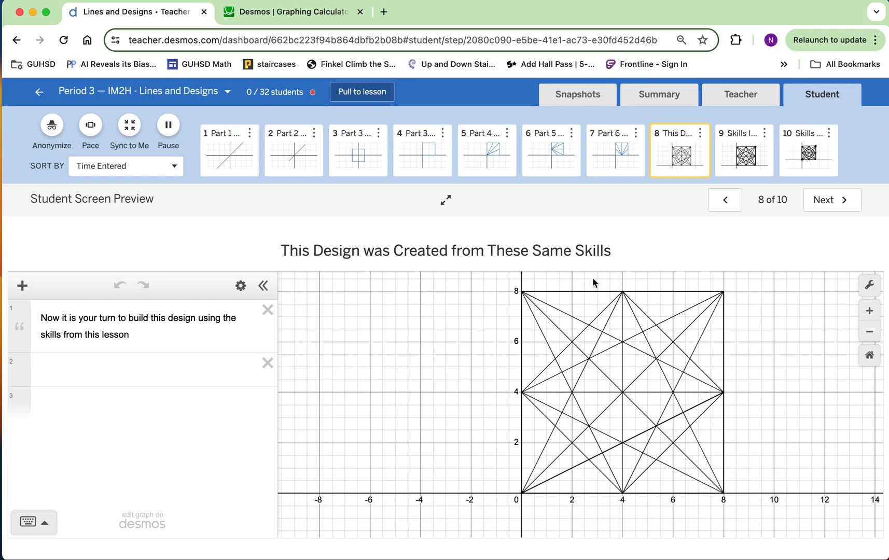
click(309, 17)
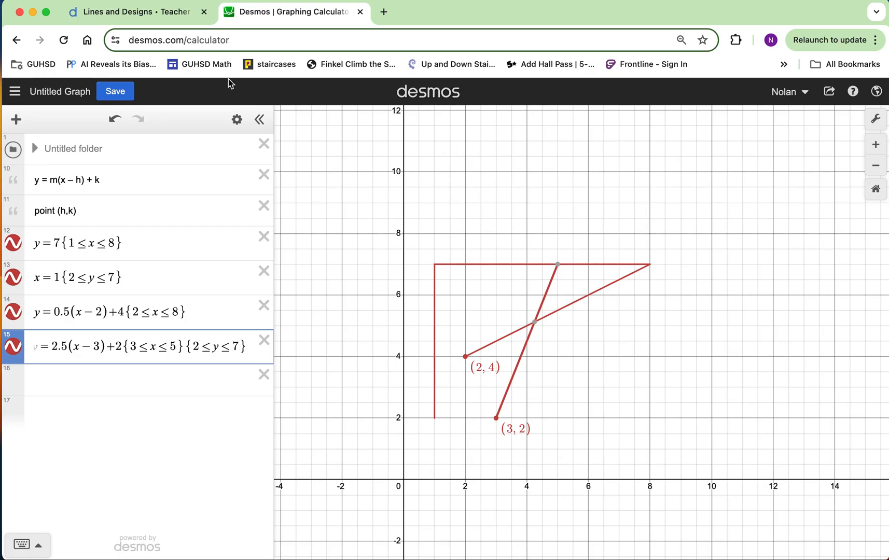
click(176, 14)
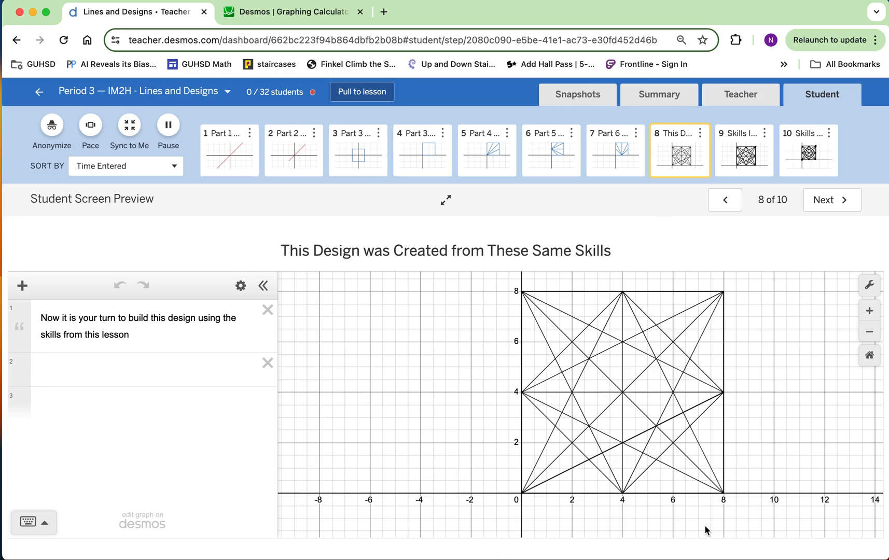
click(312, 14)
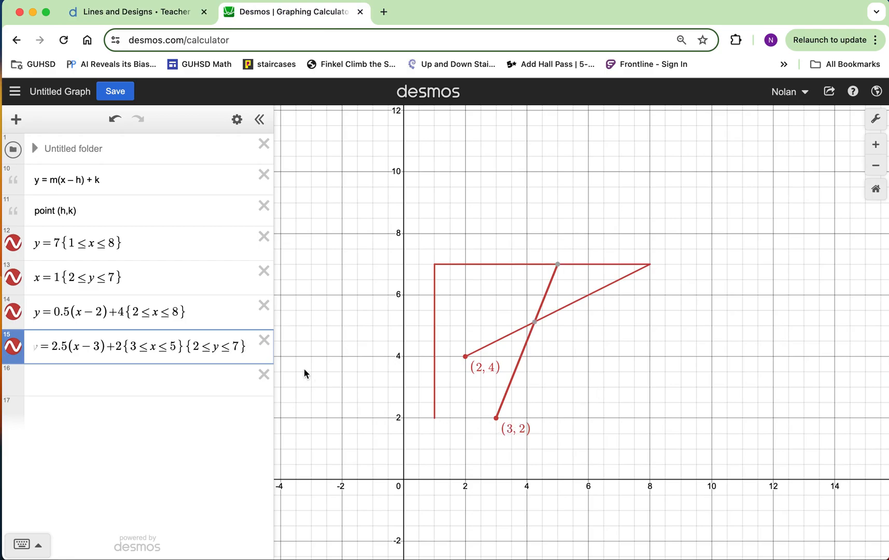
click(497, 418)
mouse_move(555, 269)
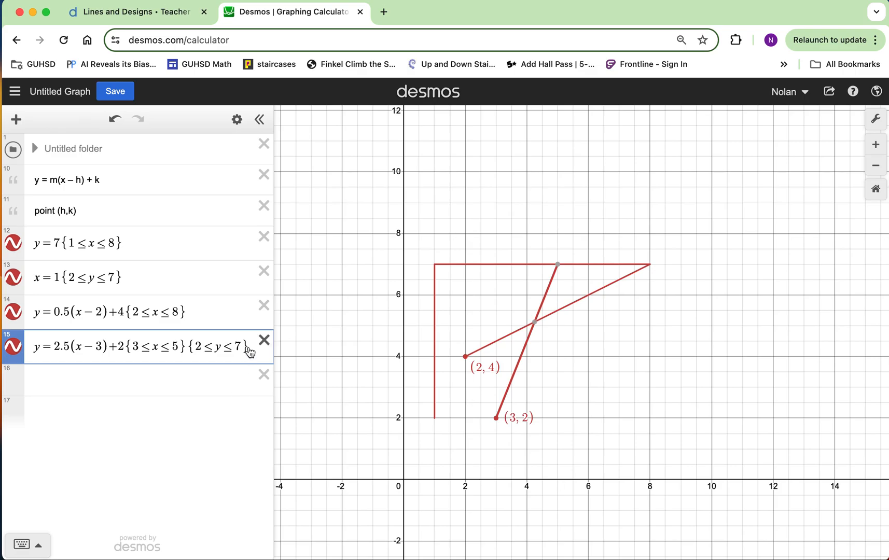
Try the steep line with only its x restriction and with only its y restriction, restoring whatever is removed each time
click(264, 340)
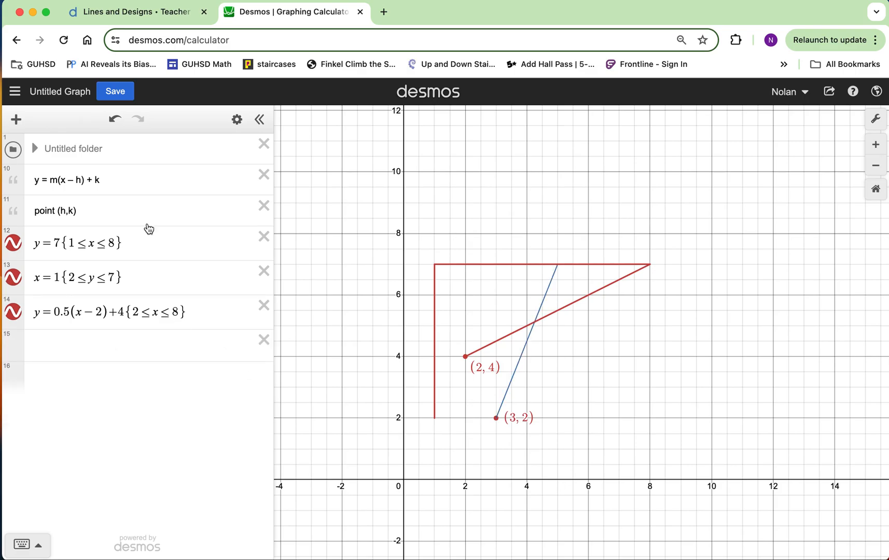
click(114, 119)
drag(188, 346, 250, 351)
key(super+c)
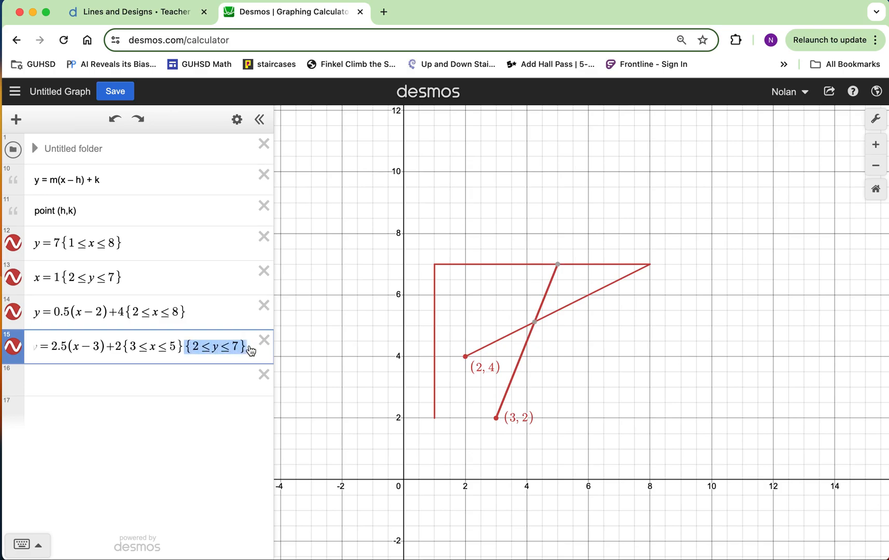
key(BackSpace)
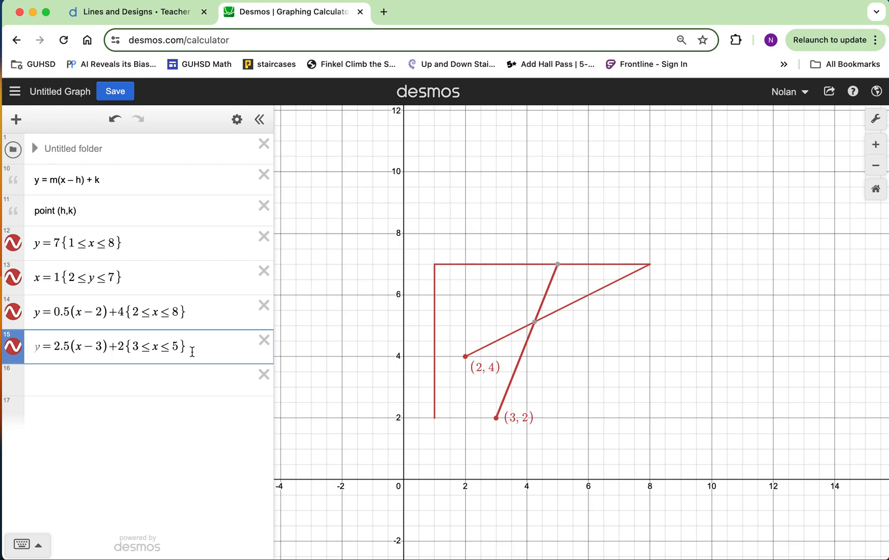
key(super+v)
drag(182, 348, 151, 351)
key(super+c)
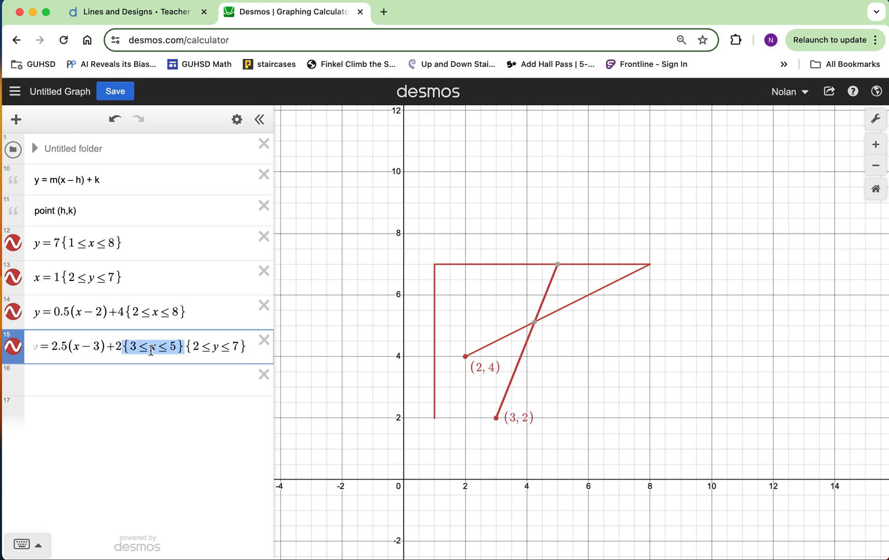
key(BackSpace)
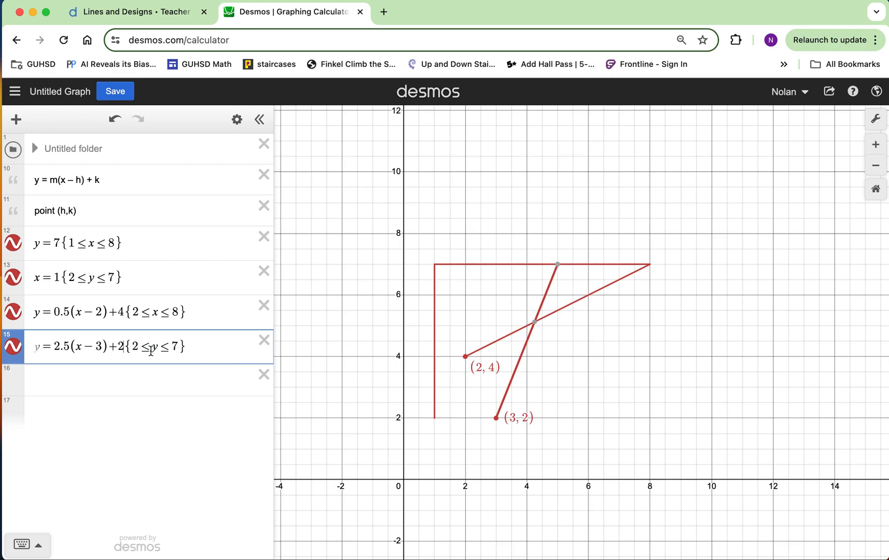
key(super+v)
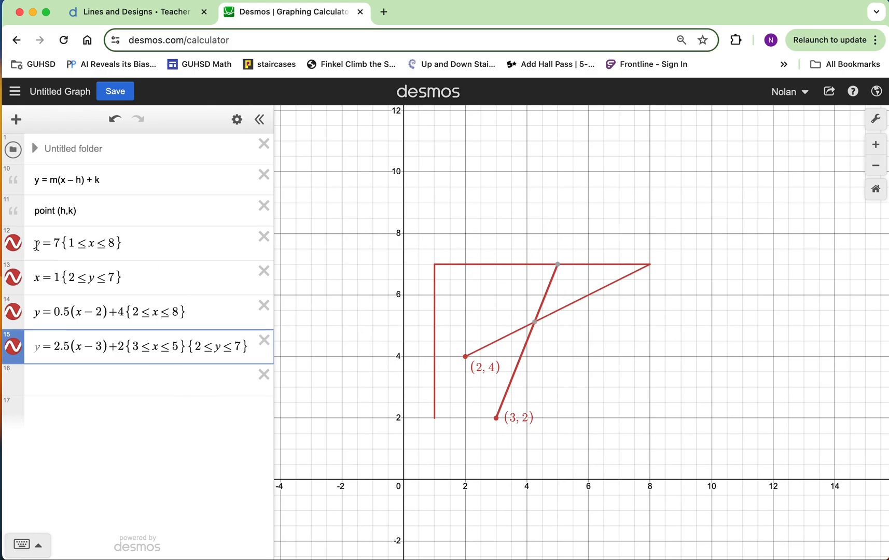
Review the horizontal, vertical and first slanted line expressions against their segments, and return to the Lines and Designs activity
drag(153, 241, 35, 243)
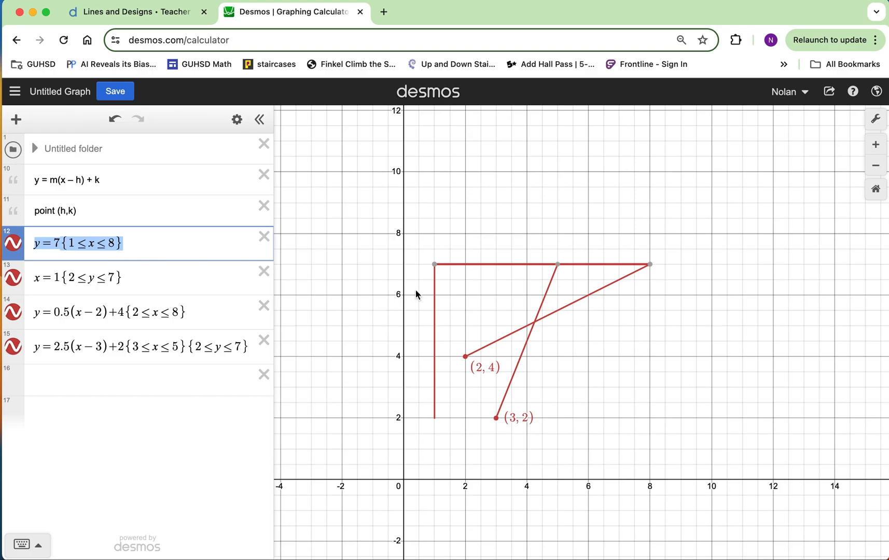
drag(138, 279, 37, 282)
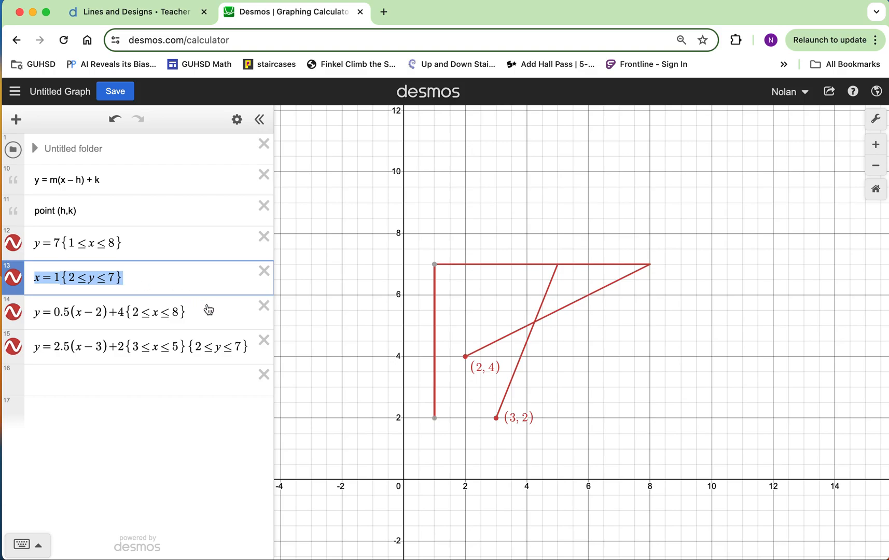
drag(198, 317, 34, 321)
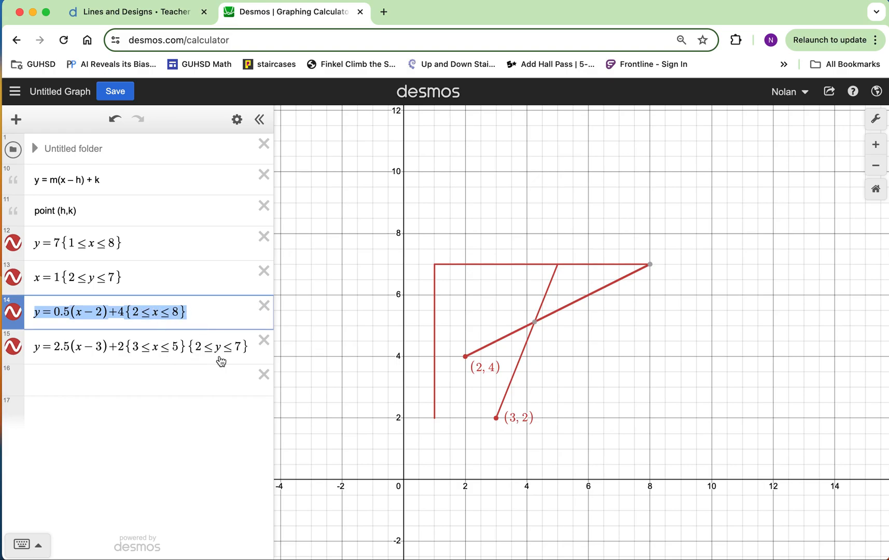
click(203, 377)
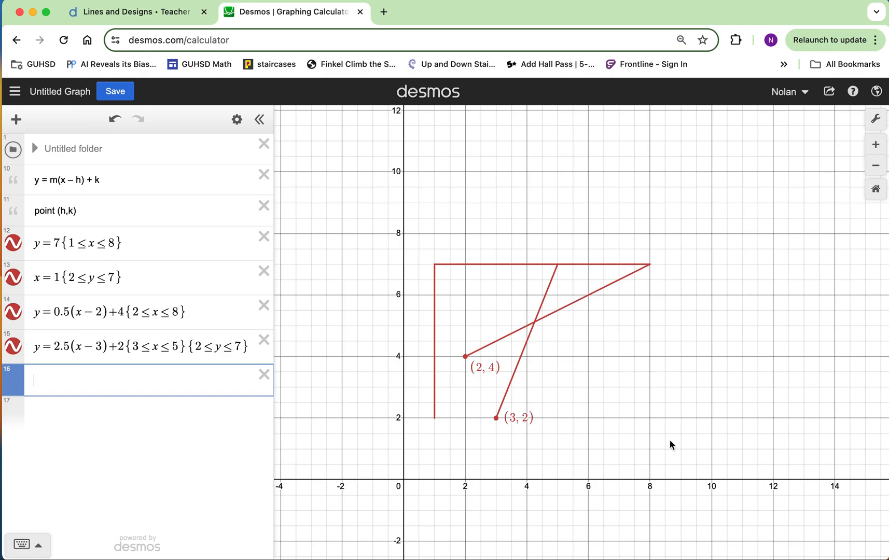
click(153, 15)
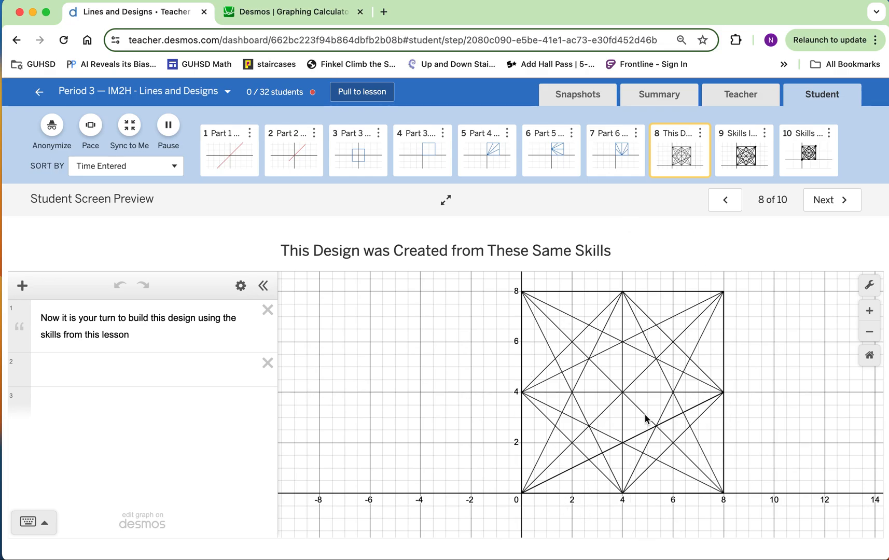
Open screen 5 of the activity and enter y = m(x − h) + k as a new expression
click(482, 158)
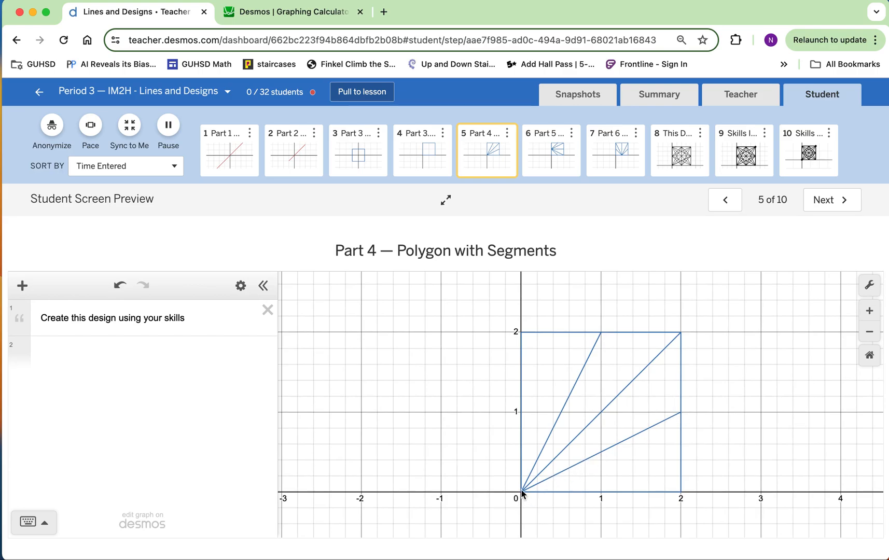
click(108, 352)
text(y=m()
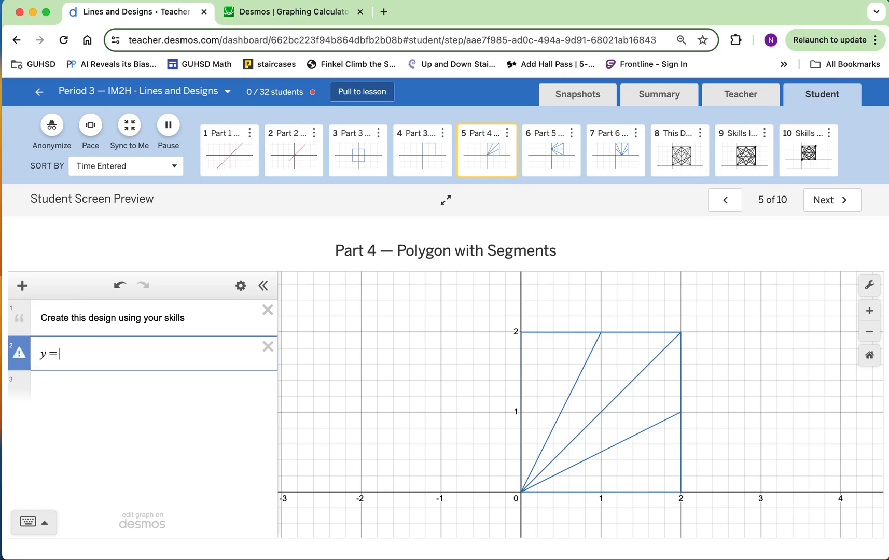
text(x-h))
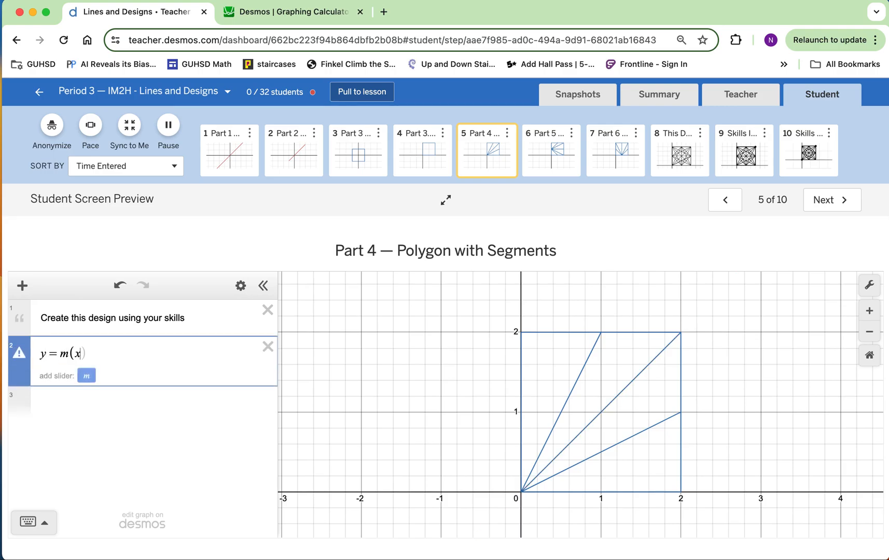
text(+k)
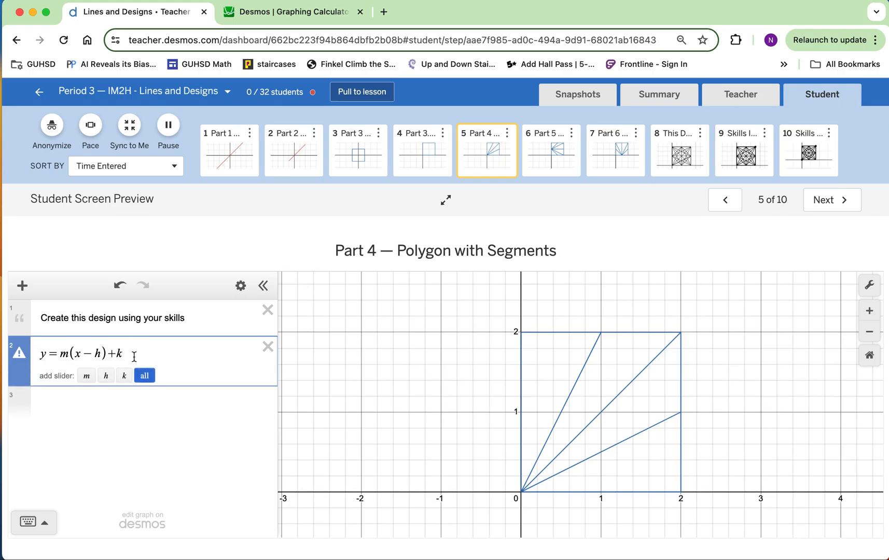
Replace h and k with 0 in the equation, and add a slider for m set to 0.6
key(BackSpace)
text(0)
key(Left)
key(Left)
key(Left)
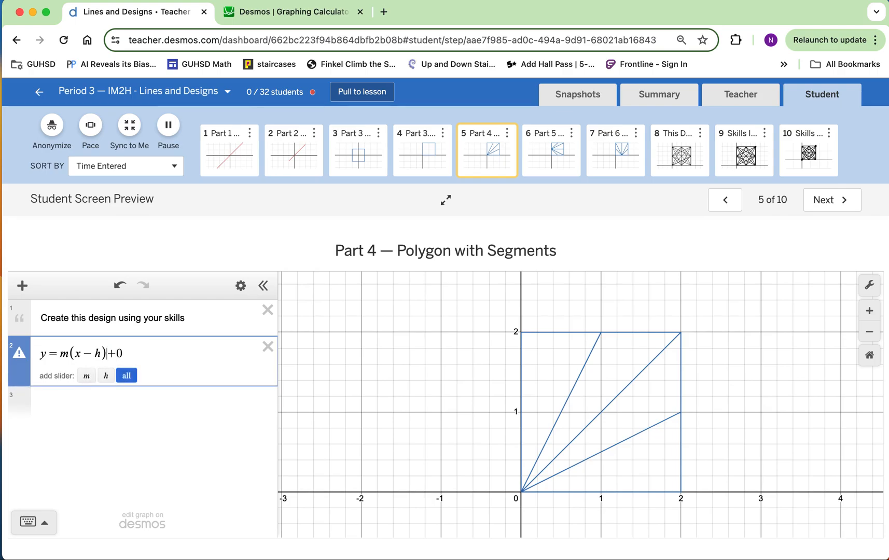
key(BackSpace)
text(0)
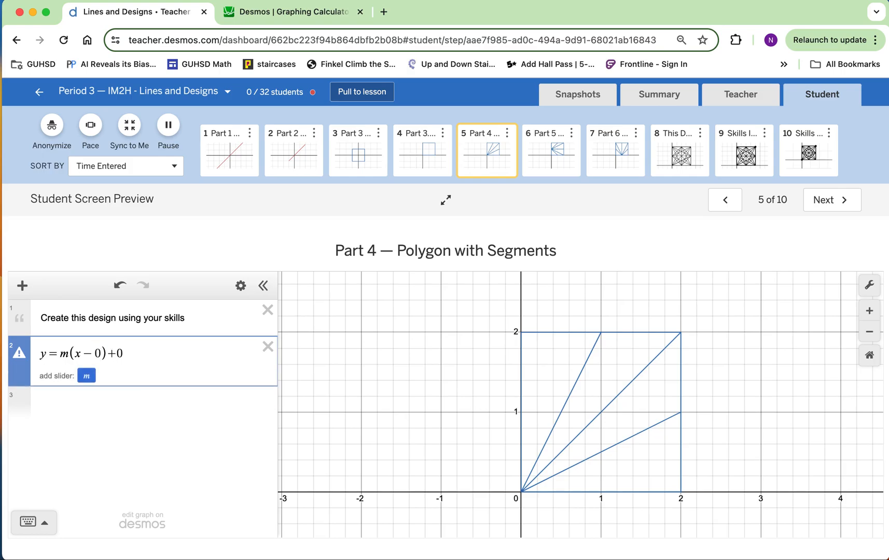
click(87, 377)
mouse_move(169, 409)
mouse_down()
mouse_move(183, 410)
mouse_move(147, 409)
mouse_move(167, 405)
mouse_up()
Simplify the equation on screen 5 to y = mx and try the m slider
click(133, 352)
key(BackSpace)
key(BackSpace)
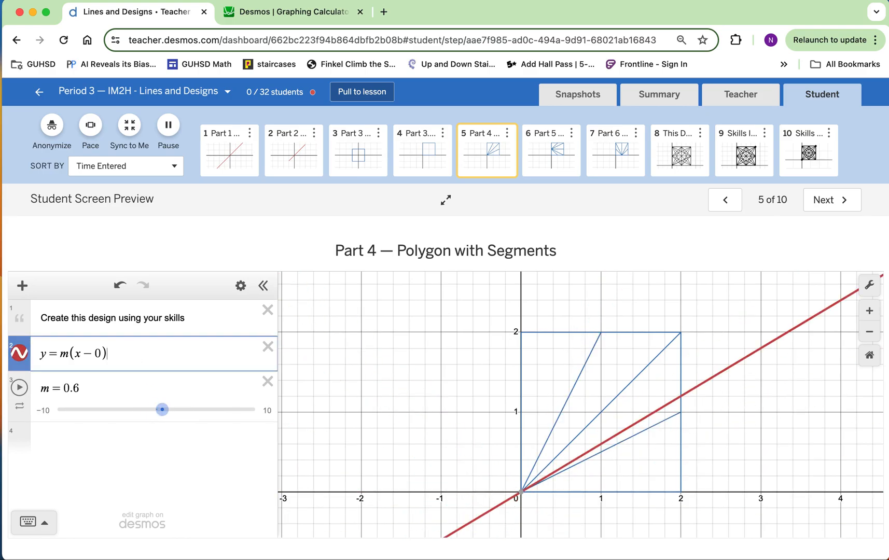
key(BackSpace)
key(BackSpace)
key(BackSpace)
key(BackSpace)
key(BackSpace)
text(x)
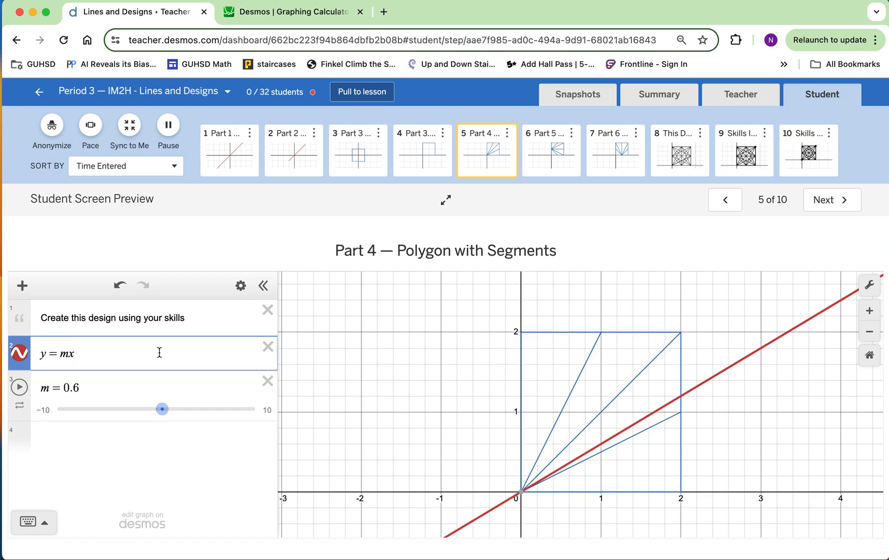
mouse_move(162, 409)
mouse_down()
mouse_move(184, 410)
mouse_move(162, 411)
mouse_up()
Rewrite the simplified equation in point-slope form as y = m(x − 0) + 0
click(67, 354)
text((x)
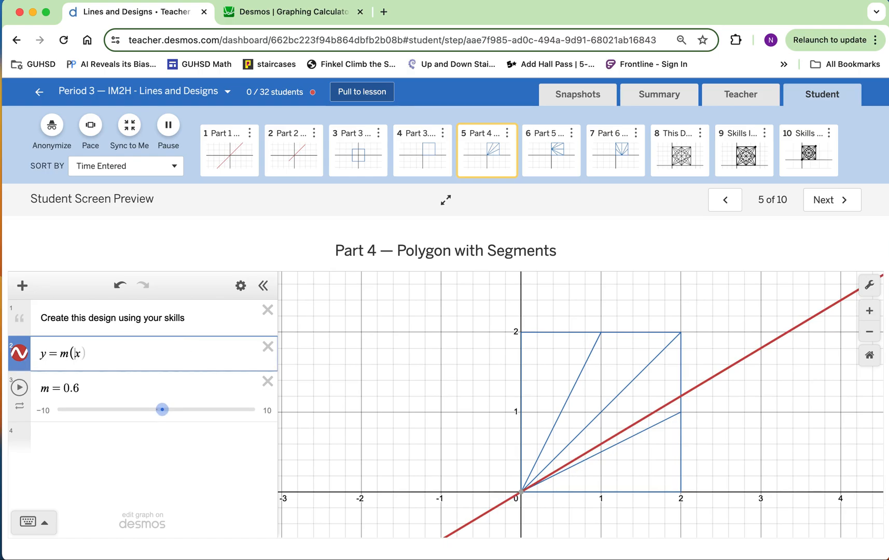
text(-0)
text()+0)
Open screen 6, Part 5, and enter y = m(x − h) + k as a new expression
click(562, 165)
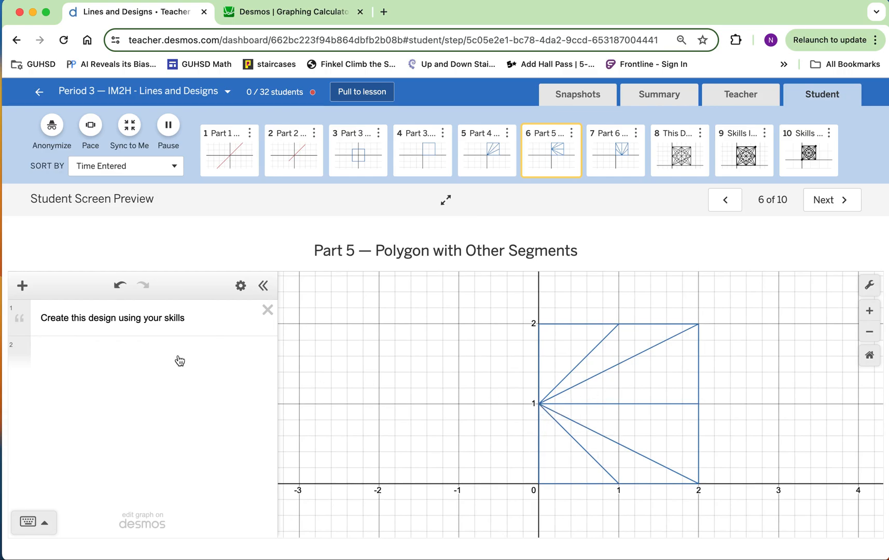
click(151, 354)
text(y=m()
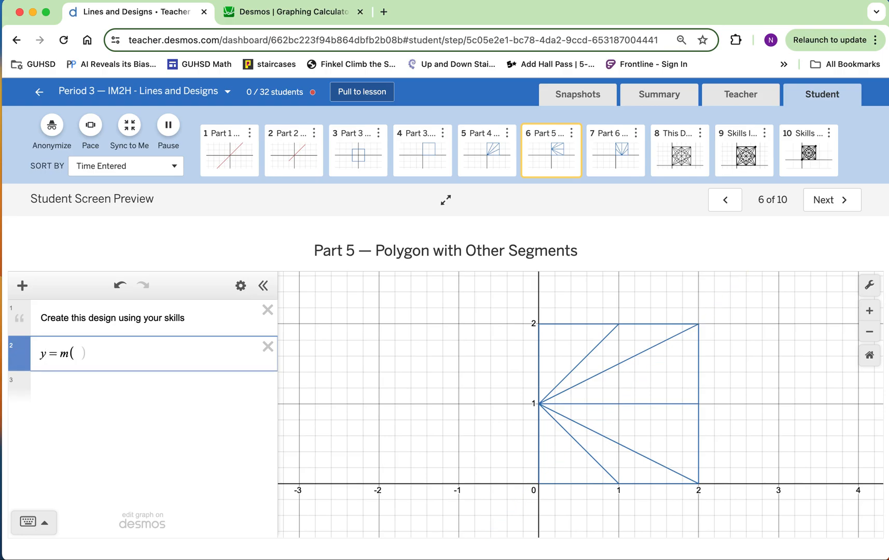
text(x-h))
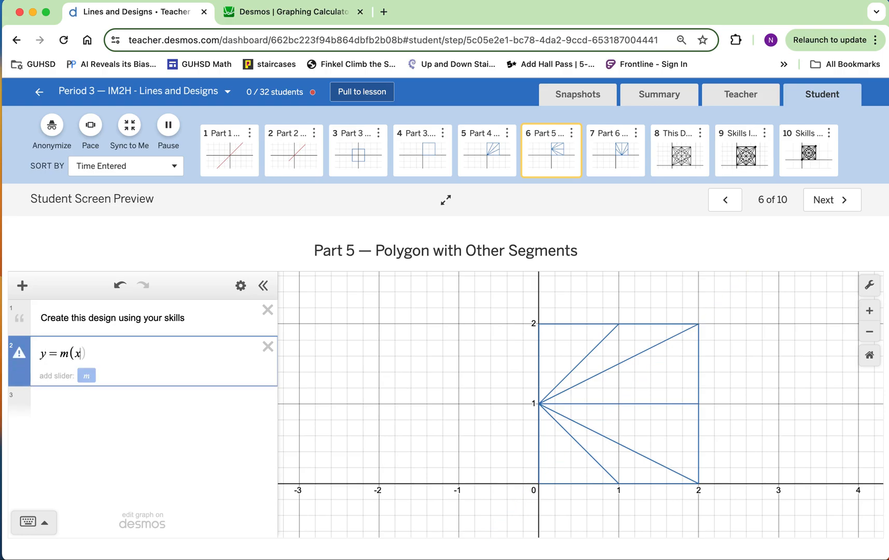
text(+k)
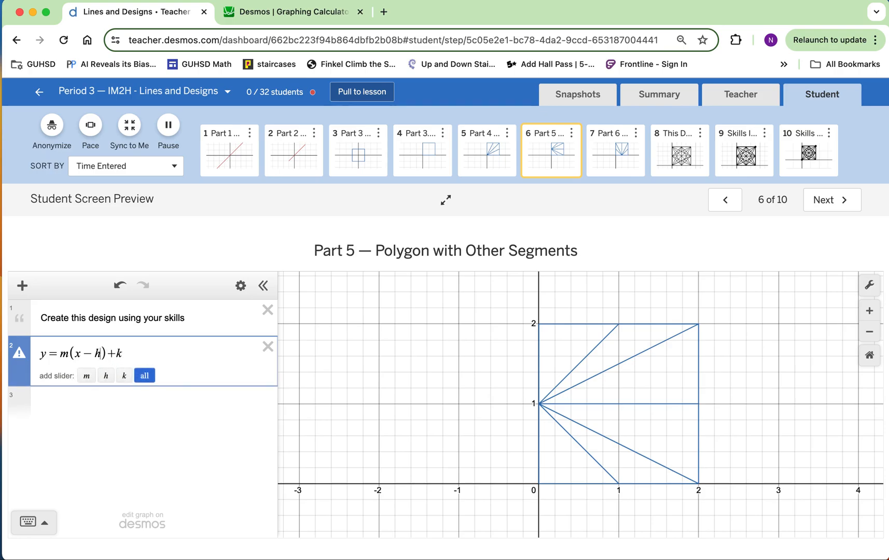
Replace h with 0 and k with 1 in the Part 5 equation, and add a slider for m set to 1
click(100, 353)
key(BackSpace)
text(0)
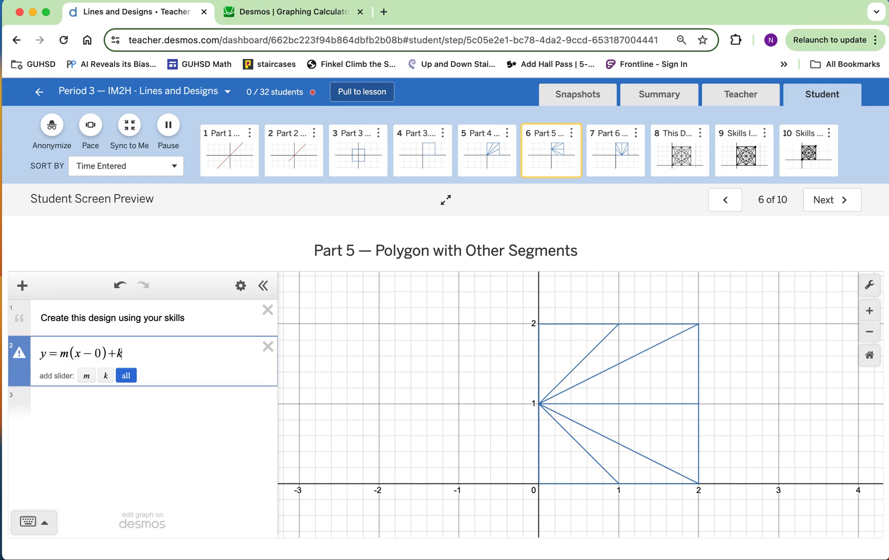
key(BackSpace)
text(1)
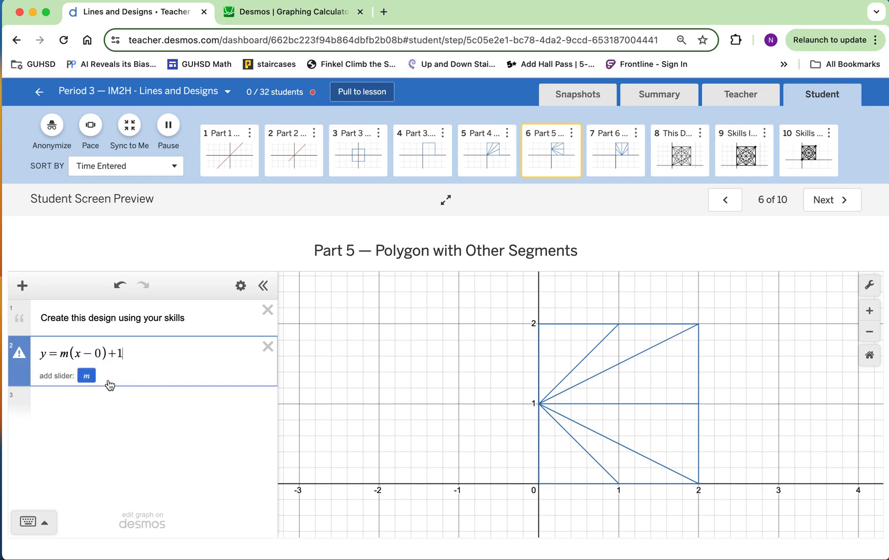
click(89, 375)
mouse_move(167, 410)
mouse_down()
mouse_move(174, 412)
mouse_move(146, 411)
mouse_move(166, 409)
mouse_up()
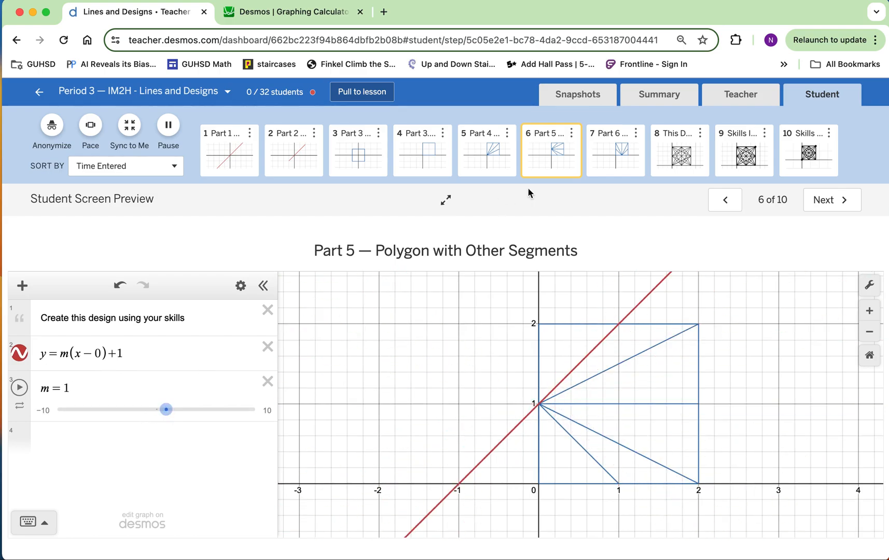
Open screen 7, Part 6, and enter y = m(x − h) + k as a new expression
click(612, 151)
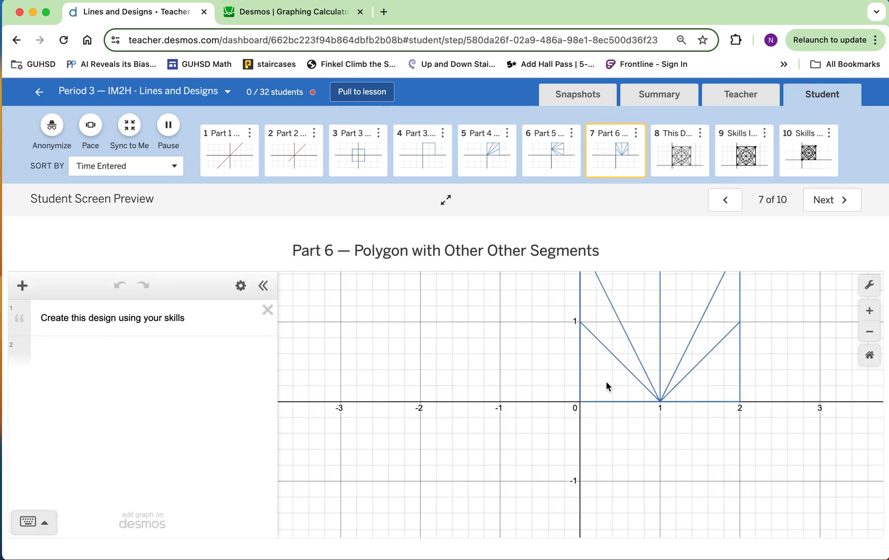
drag(562, 347, 536, 386)
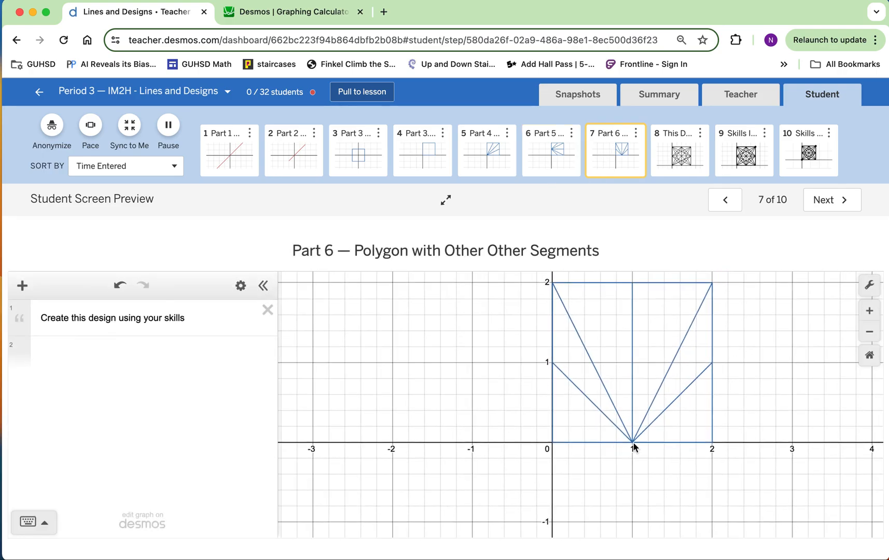
click(158, 350)
text(y=m(x-)
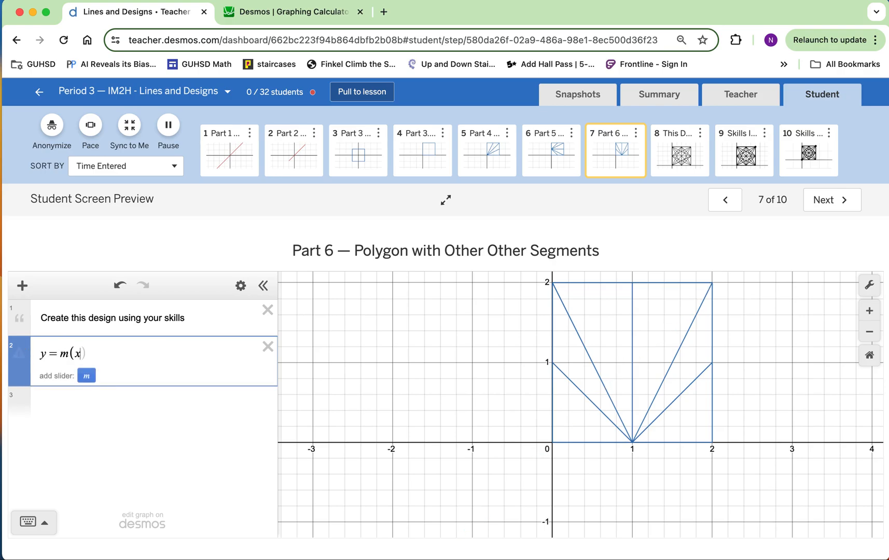
text(h)+k)
Replace h with 1 and k with 0 in the Part 6 equation, and add a slider for m set to 10
key(Left)
key(Left)
key(Left)
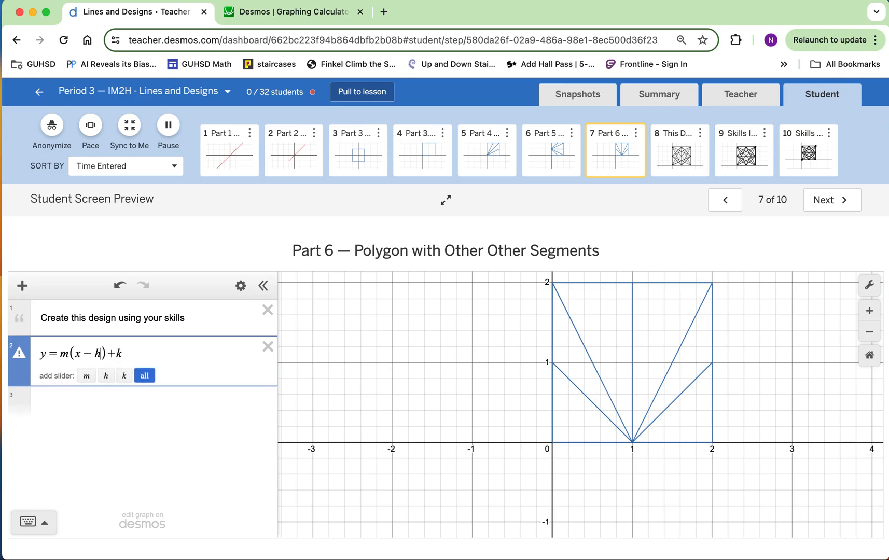
key(BackSpace)
text(1)
key(Right)
key(Right)
key(Right)
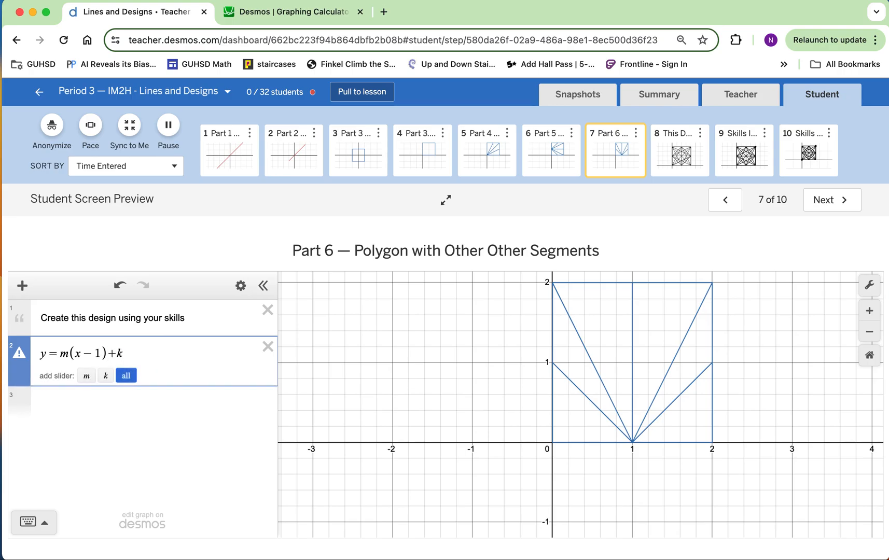
key(BackSpace)
text(0)
click(86, 375)
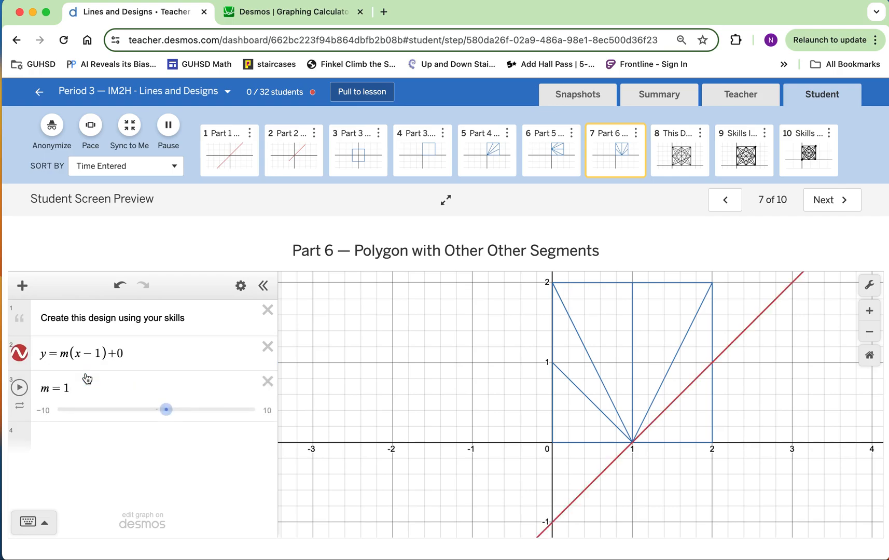
drag(166, 410, 255, 388)
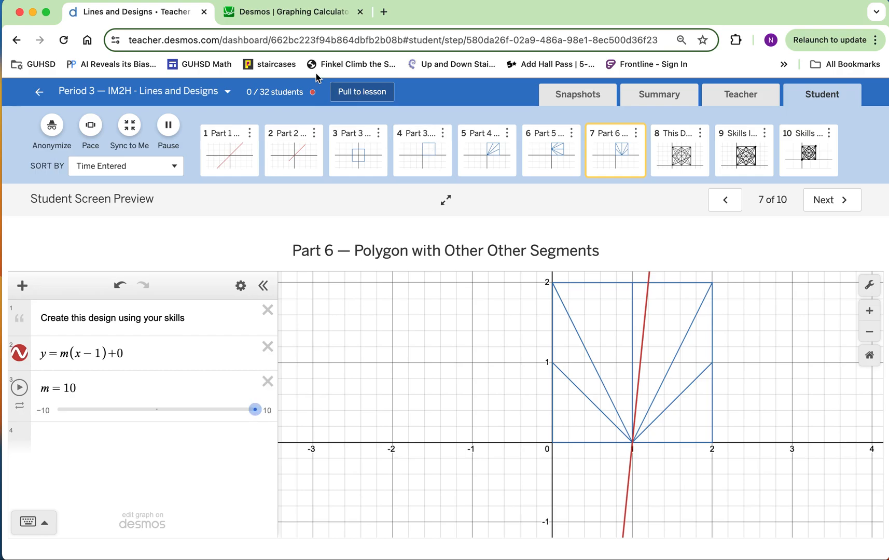
Review the restricted vertical line x = 1 in the graphing calculator, and return to the full design on screen 8 of the activity
click(310, 15)
drag(128, 280, 25, 283)
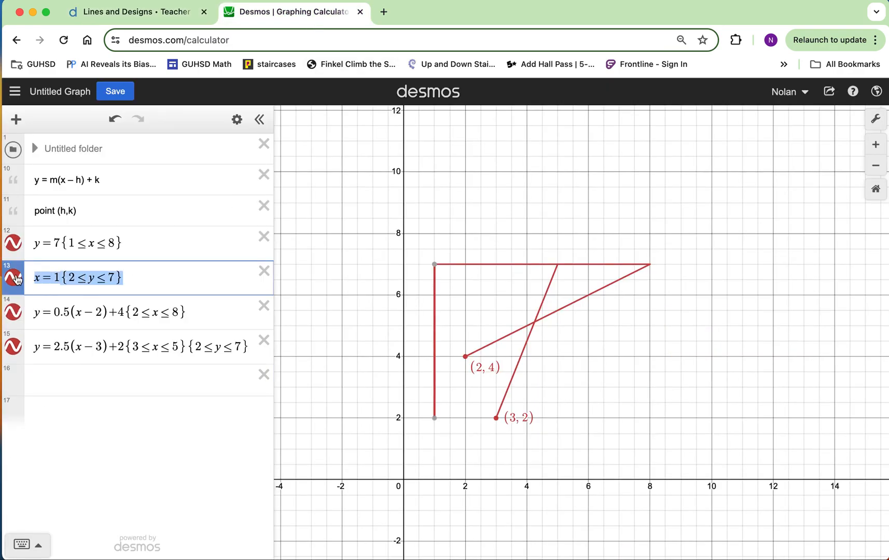
click(14, 278)
click(13, 278)
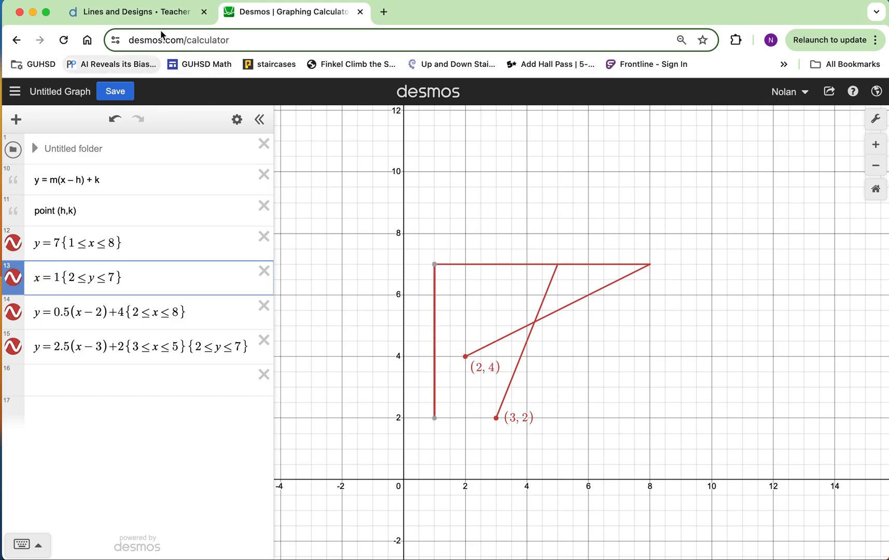
click(165, 14)
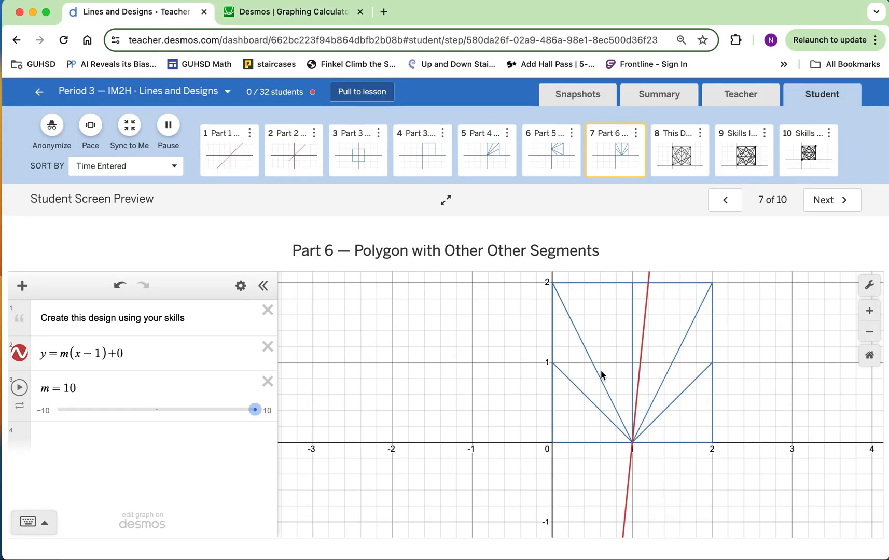
click(680, 171)
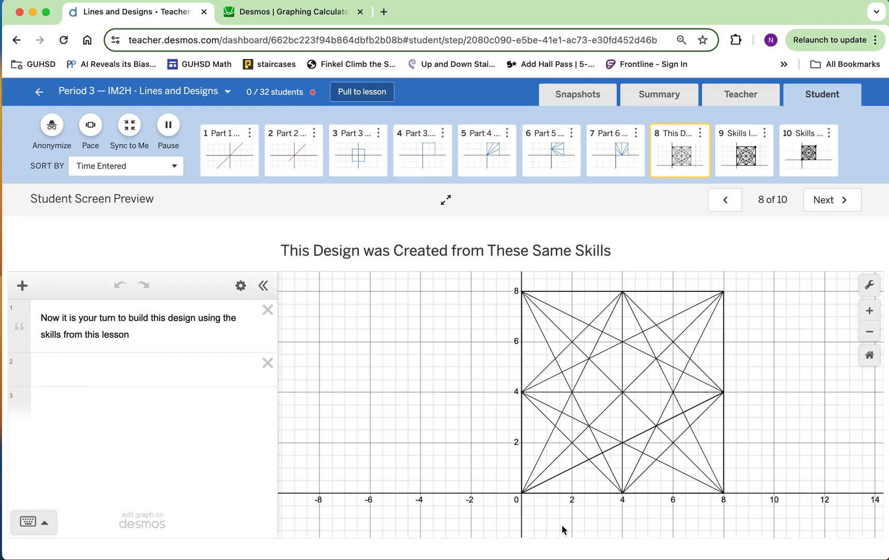